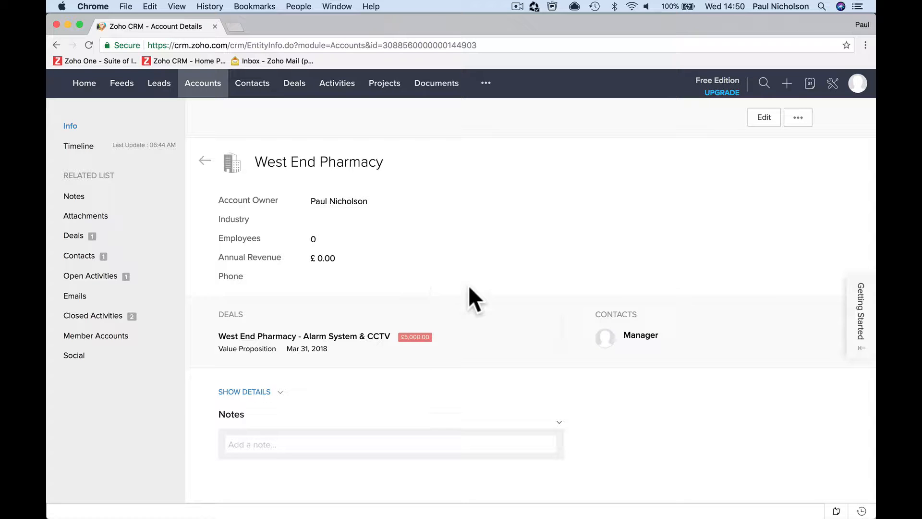
Look through the West End Pharmacy account's related records, including its open and closed activities, contacts and deals
{"action": "scroll", "coordinate": [552, 358], "scroll_direction": "down", "scroll_amount": 5}
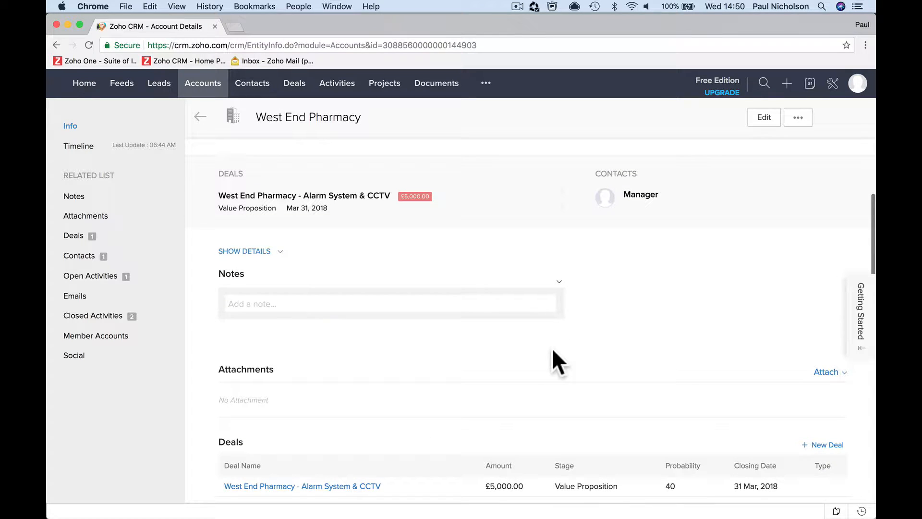
{"action": "scroll", "coordinate": [554, 351], "scroll_direction": "down", "scroll_amount": 5}
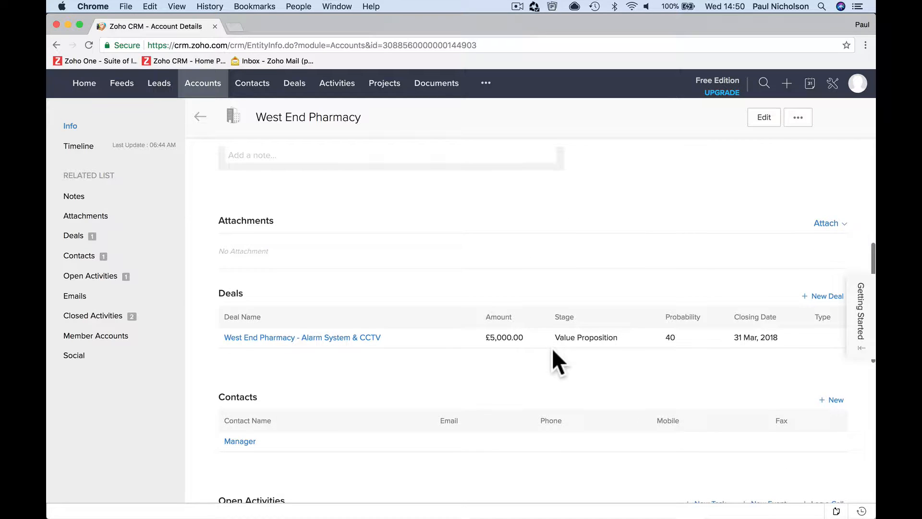
{"action": "left_click", "coordinate": [144, 276]}
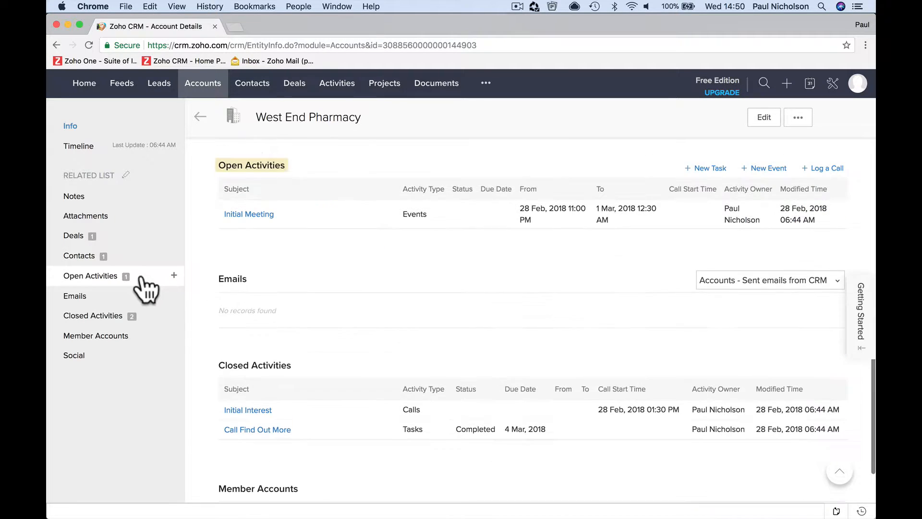
{"action": "scroll", "coordinate": [280, 313], "scroll_direction": "down", "scroll_amount": 2}
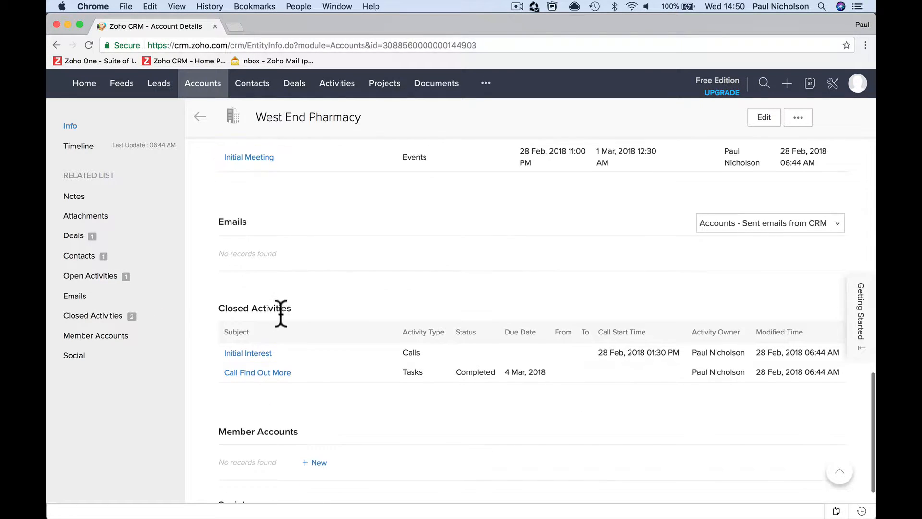
{"action": "left_click", "coordinate": [144, 276]}
{"action": "left_click", "coordinate": [143, 264]}
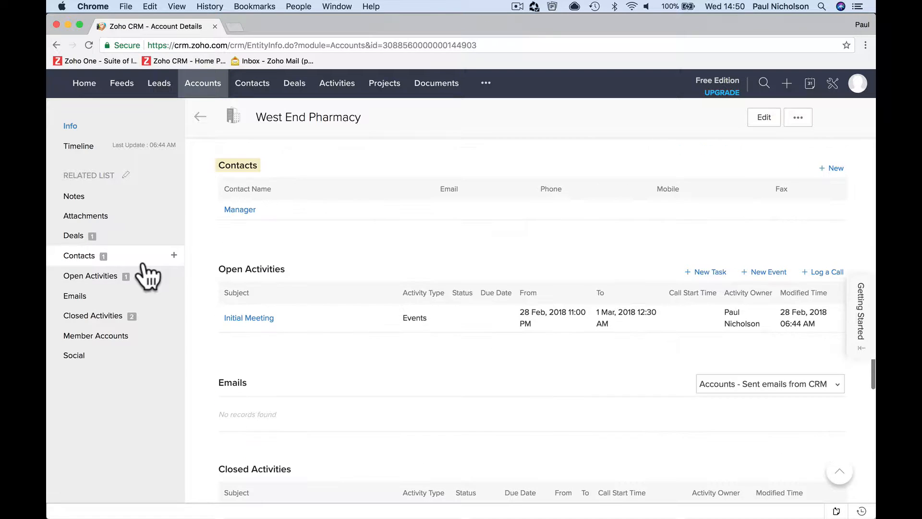
{"action": "left_click", "coordinate": [142, 241]}
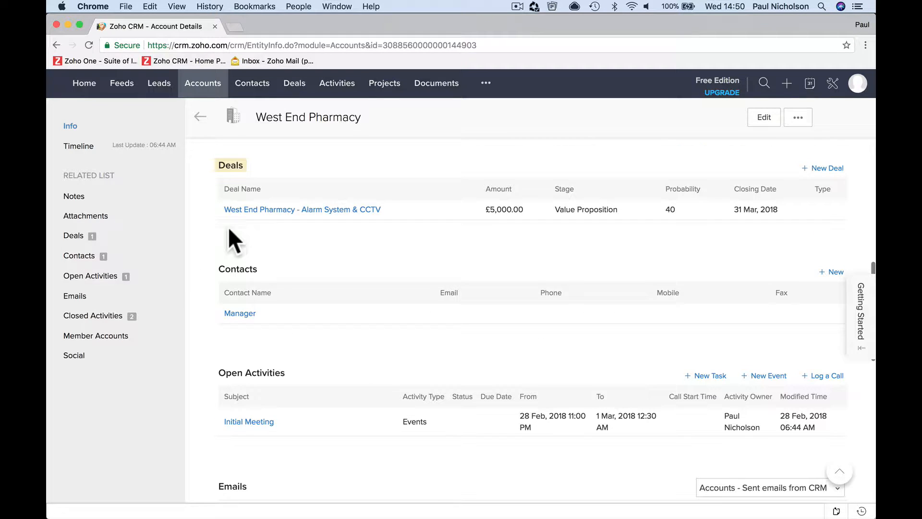
{"action": "scroll", "coordinate": [261, 239], "scroll_direction": "up", "scroll_amount": 4}
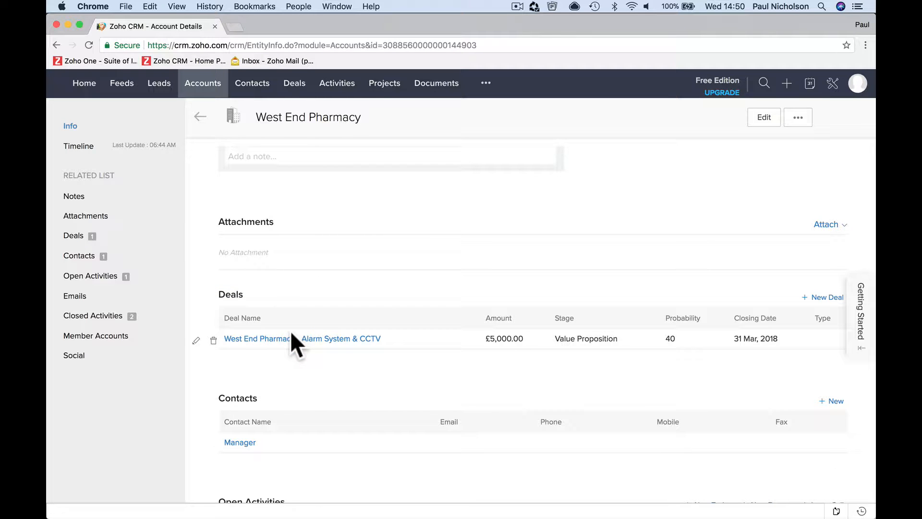
Start a new deal from the West End Pharmacy account, named Security Guard, with amount 10000 and closing date 31/03/2018
{"action": "left_click", "coordinate": [174, 235]}
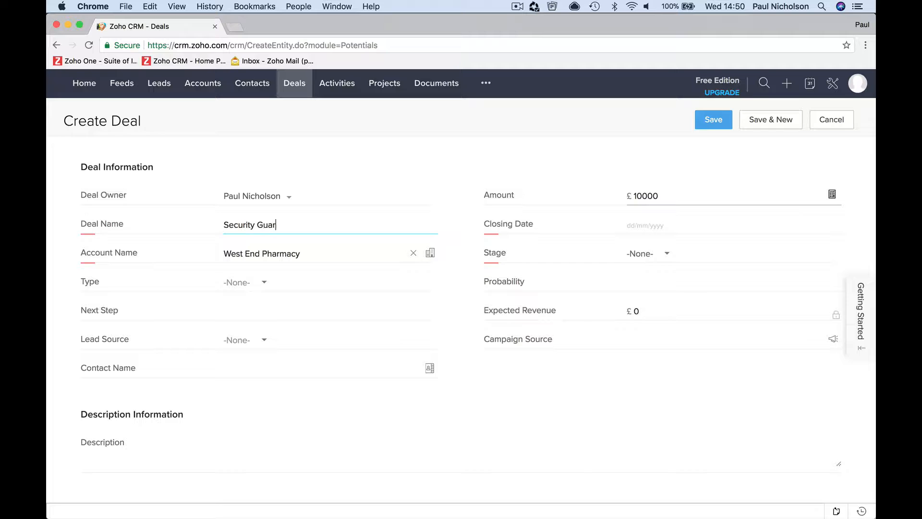
{"action": "type", "text": "d"}
{"action": "key", "text": "Tab"}
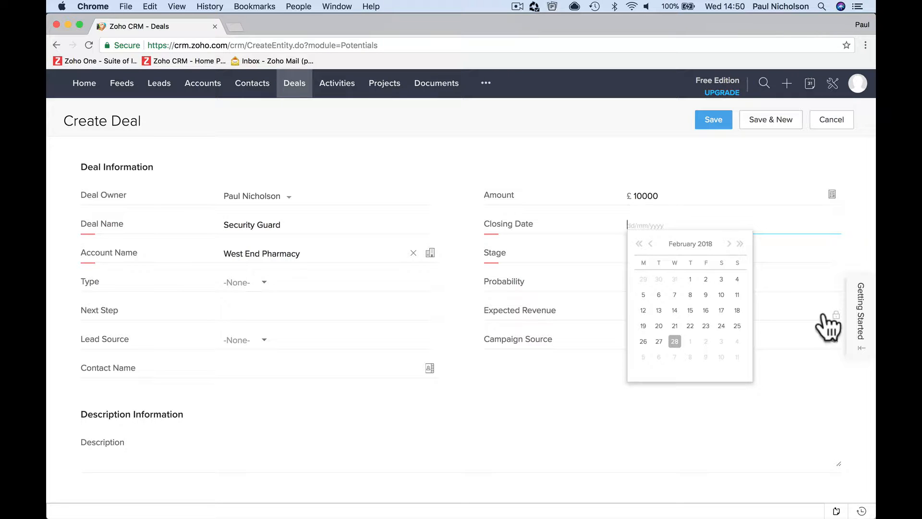
{"action": "left_click", "coordinate": [727, 248]}
{"action": "left_click", "coordinate": [721, 342]}
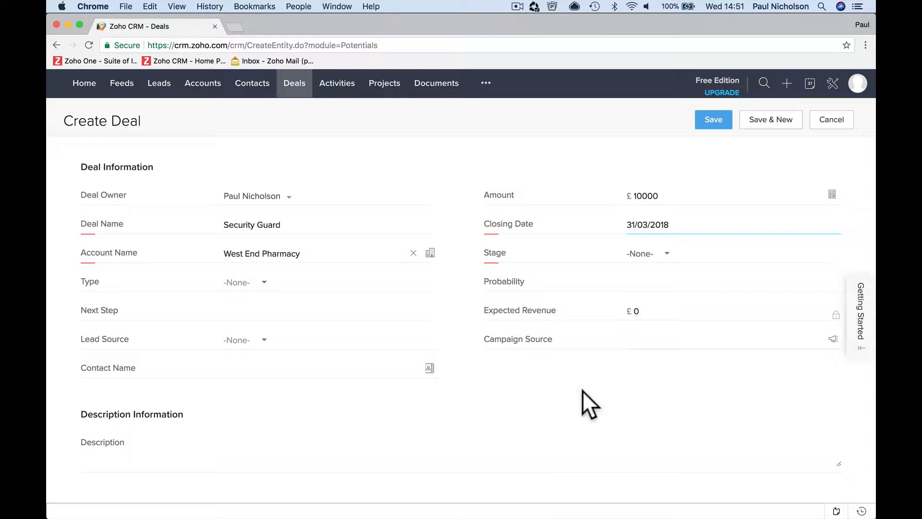
Try the deal stages Qualification, Needs Analysis, Value Proposition, Id. Decision Makers and Proposal/Price Quote in turn to compare their probabilities
{"action": "left_click", "coordinate": [653, 259]}
{"action": "left_click", "coordinate": [649, 305]}
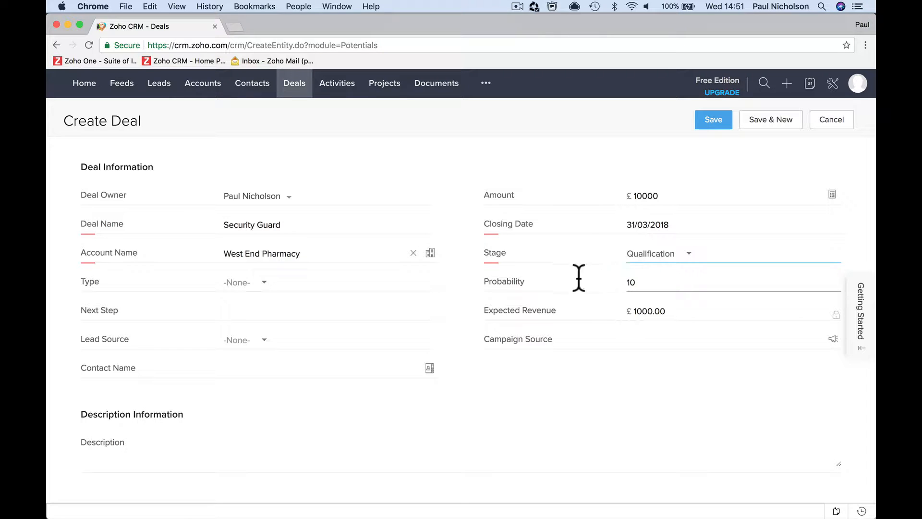
{"action": "left_click", "coordinate": [633, 262]}
{"action": "left_click", "coordinate": [625, 287]}
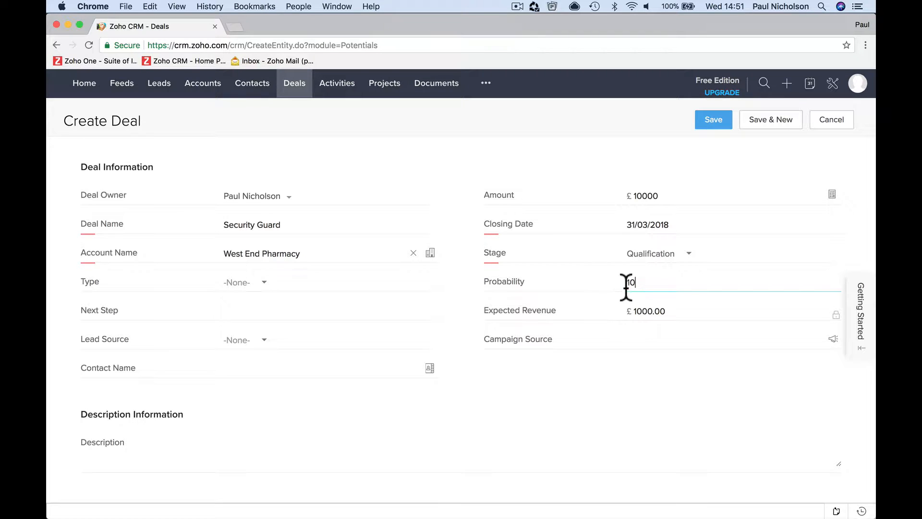
{"action": "left_click", "coordinate": [658, 254]}
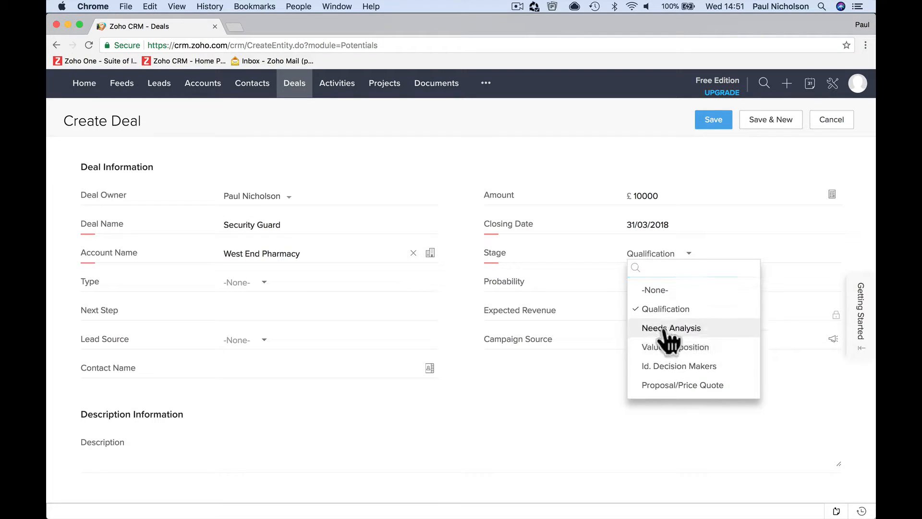
{"action": "left_click", "coordinate": [665, 329]}
{"action": "left_click", "coordinate": [667, 269]}
{"action": "left_click", "coordinate": [660, 347]}
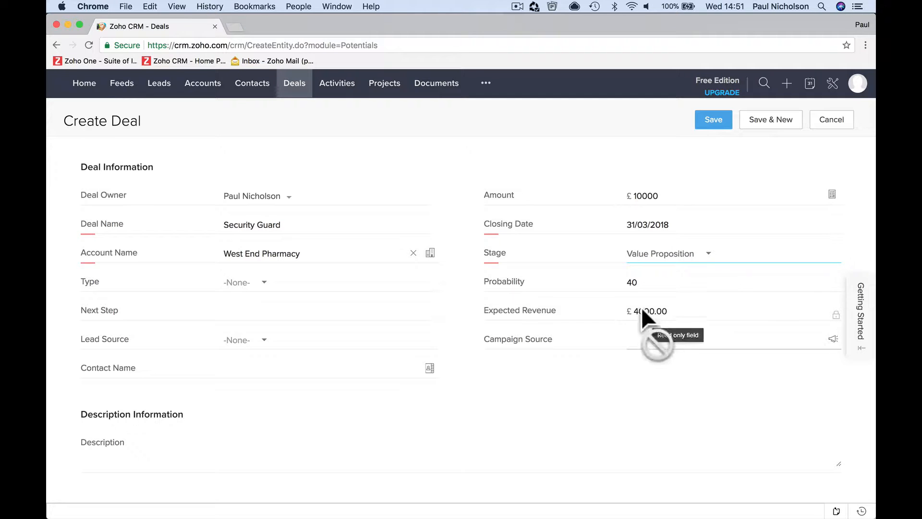
{"action": "left_click", "coordinate": [681, 259]}
{"action": "left_click", "coordinate": [668, 362]}
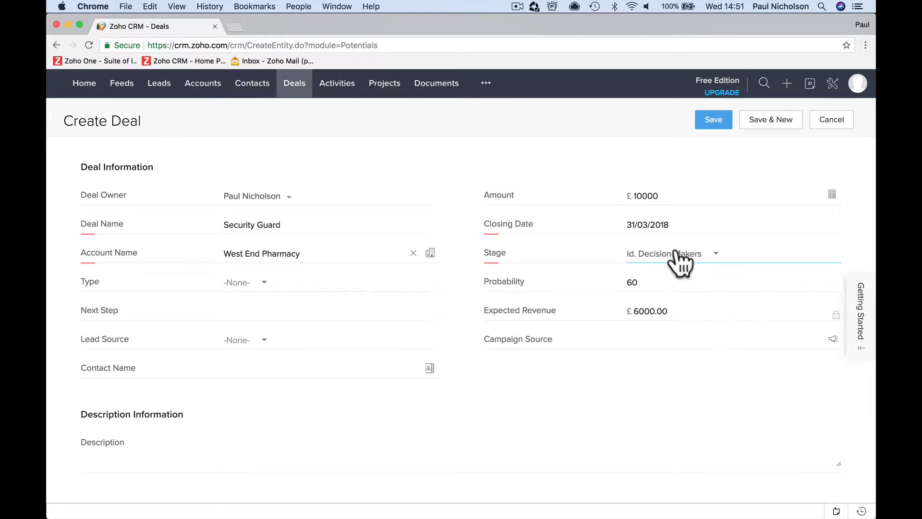
{"action": "left_click", "coordinate": [681, 259]}
{"action": "left_click", "coordinate": [669, 384]}
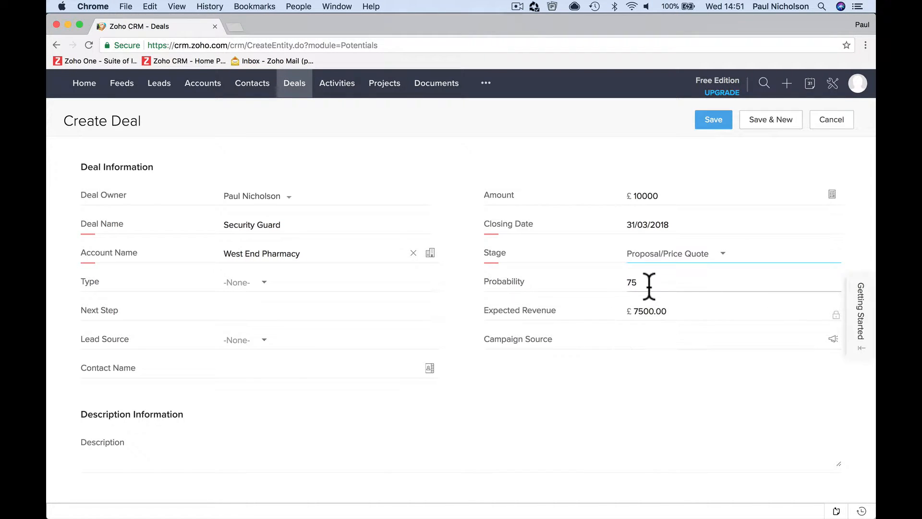
Set the deal's stage to Needs Analysis with a probability of 90, and save the deal
{"action": "left_click", "coordinate": [673, 259]}
{"action": "left_click", "coordinate": [669, 328]}
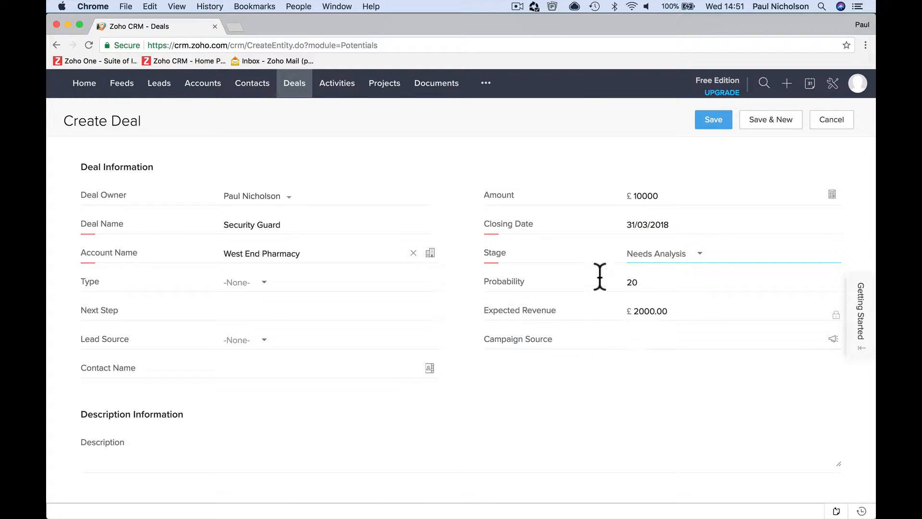
{"action": "left_click", "coordinate": [640, 284]}
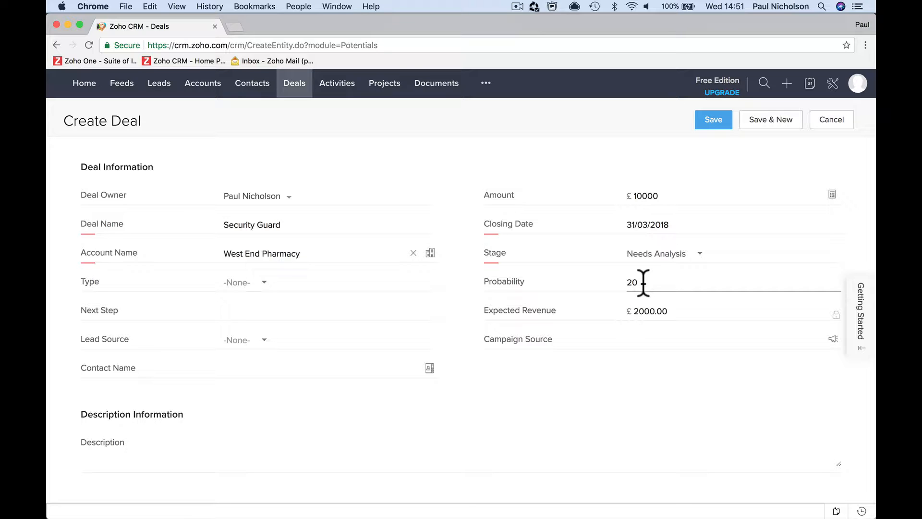
{"action": "left_click", "coordinate": [632, 195]}
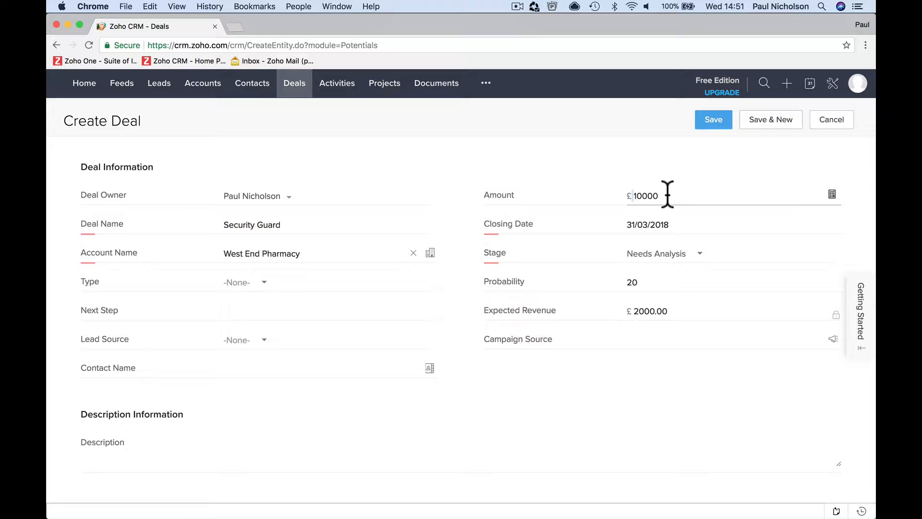
{"action": "left_click", "coordinate": [641, 282]}
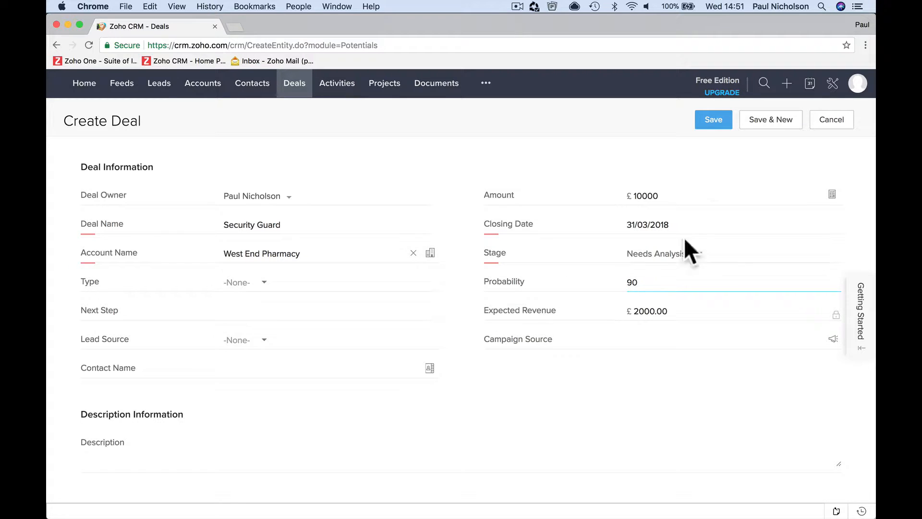
{"action": "left_click", "coordinate": [708, 118]}
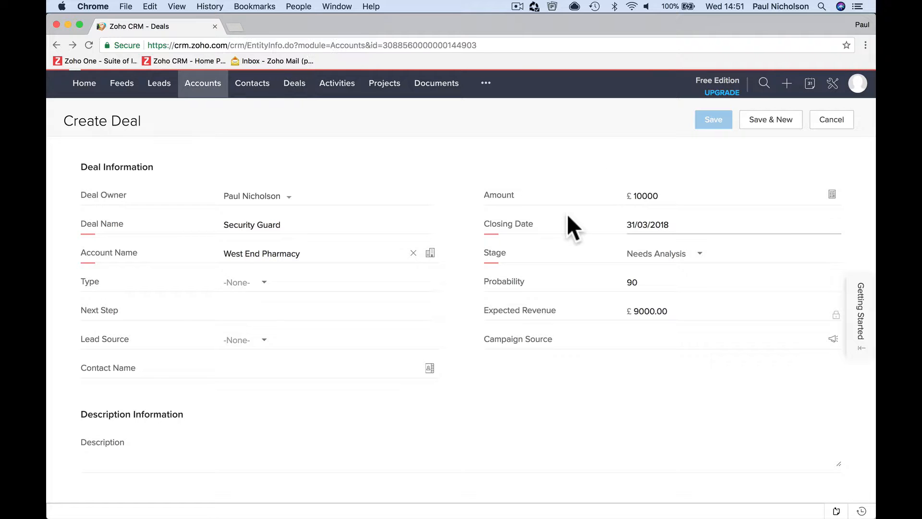
Check the Security Guard deal's stage in the account's deals list and return to the account summary
{"action": "scroll", "coordinate": [567, 213], "scroll_direction": "down", "scroll_amount": 2}
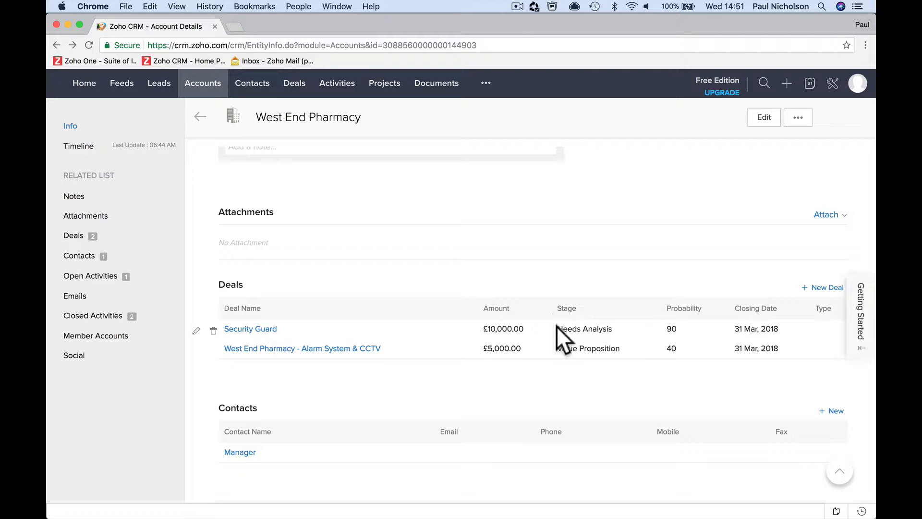
{"action": "left_click_drag", "start_coordinate": [557, 328], "coordinate": [621, 327]}
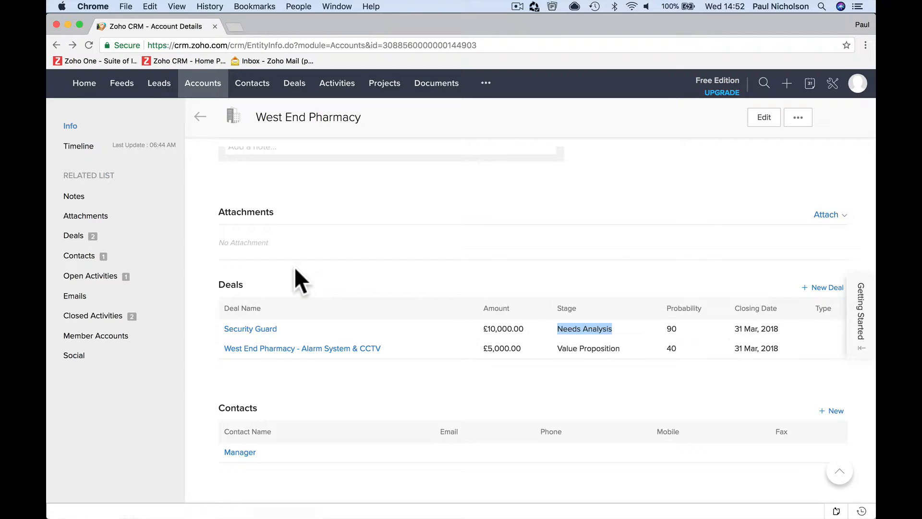
{"action": "scroll", "coordinate": [295, 269], "scroll_direction": "up", "scroll_amount": 10}
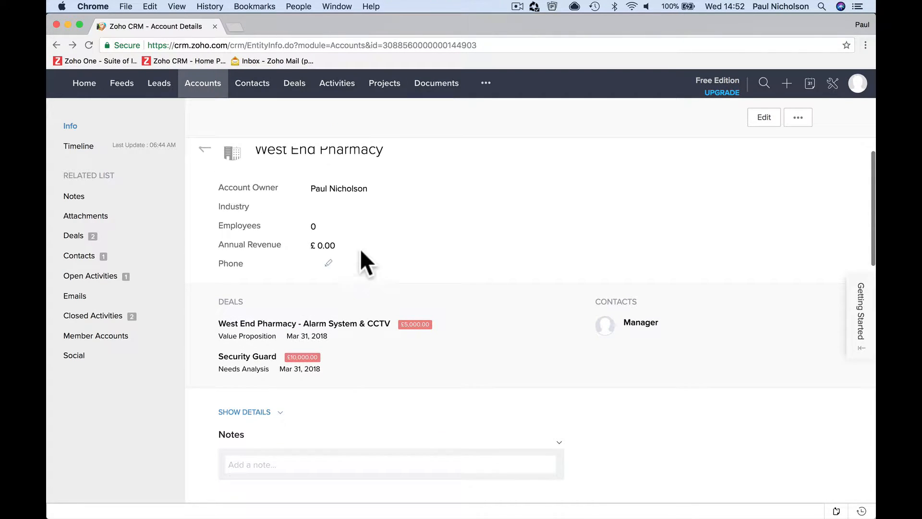
{"action": "scroll", "coordinate": [359, 255], "scroll_direction": "up", "scroll_amount": 1}
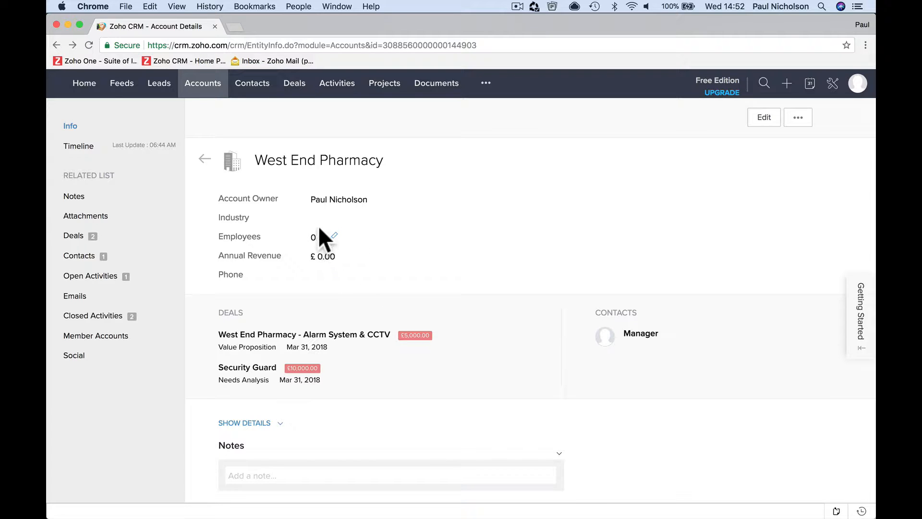
Open the West End Pharmacy account's industry for editing and browse the available industry options for one that suits a pharmacy
{"action": "left_click", "coordinate": [329, 217]}
{"action": "left_click", "coordinate": [355, 218]}
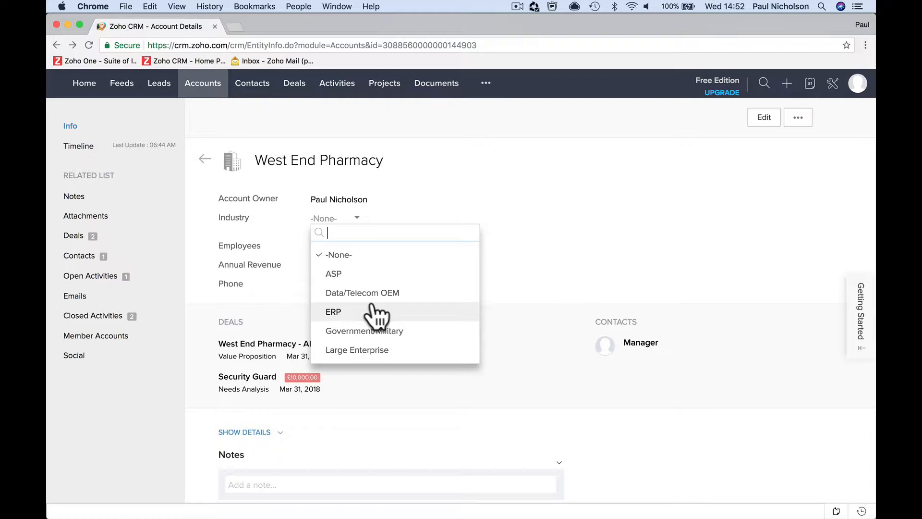
{"action": "scroll", "coordinate": [377, 314], "scroll_direction": "down", "scroll_amount": 2}
{"action": "scroll", "coordinate": [376, 314], "scroll_direction": "down", "scroll_amount": 8}
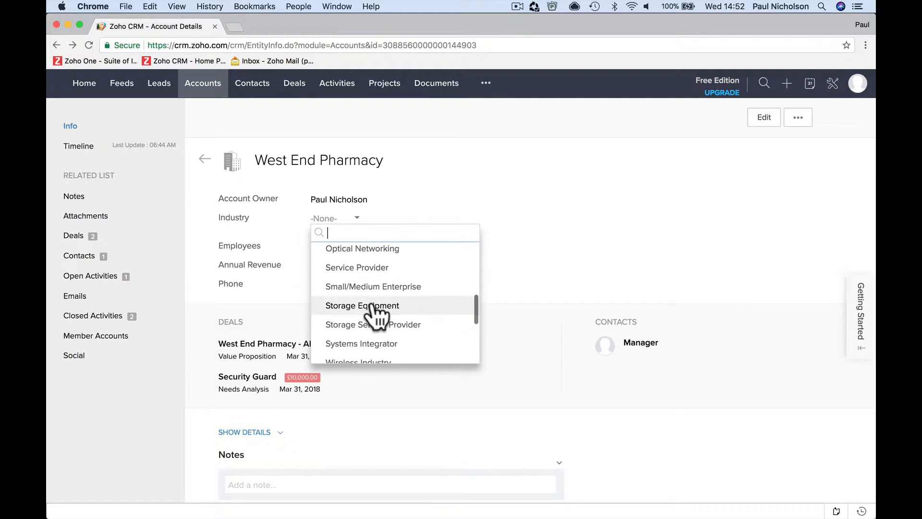
{"action": "scroll", "coordinate": [377, 315], "scroll_direction": "down", "scroll_amount": 5}
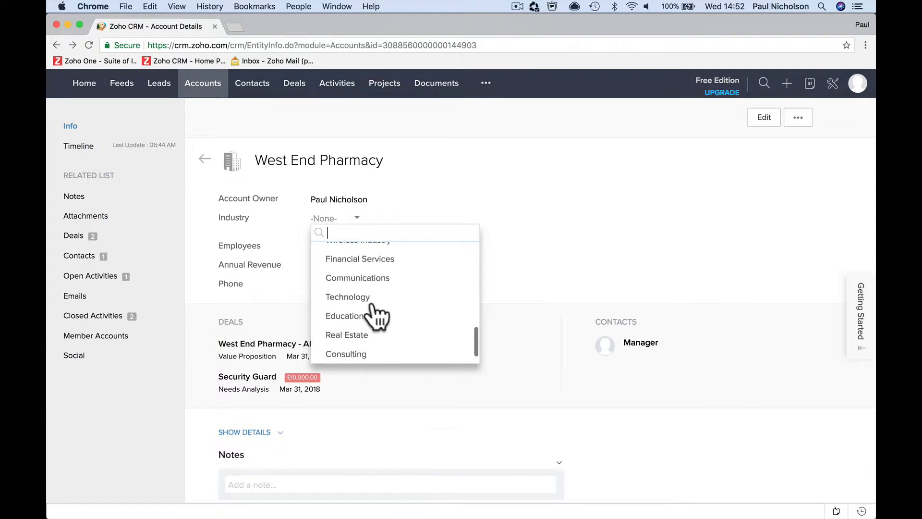
{"action": "scroll", "coordinate": [377, 315], "scroll_direction": "up", "scroll_amount": 7}
{"action": "scroll", "coordinate": [378, 314], "scroll_direction": "up", "scroll_amount": 8}
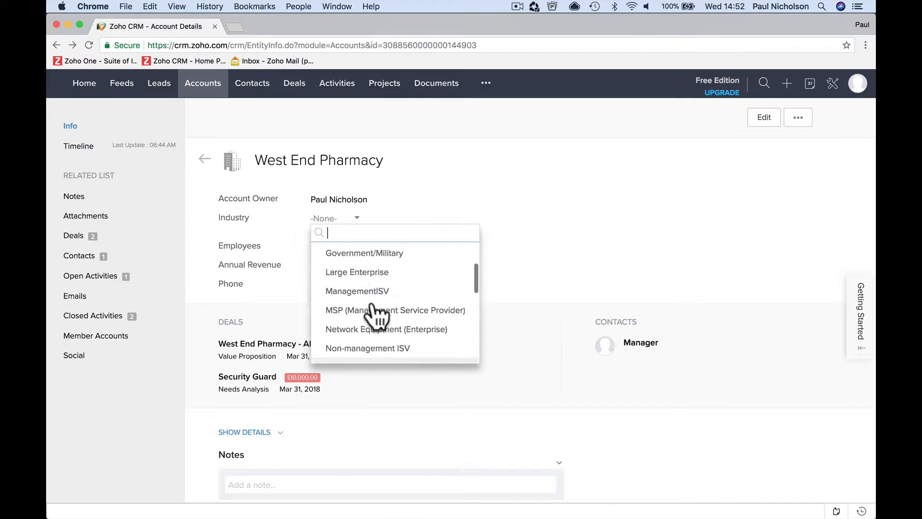
{"action": "scroll", "coordinate": [378, 314], "scroll_direction": "up", "scroll_amount": 4}
{"action": "scroll", "coordinate": [378, 315], "scroll_direction": "down", "scroll_amount": 5}
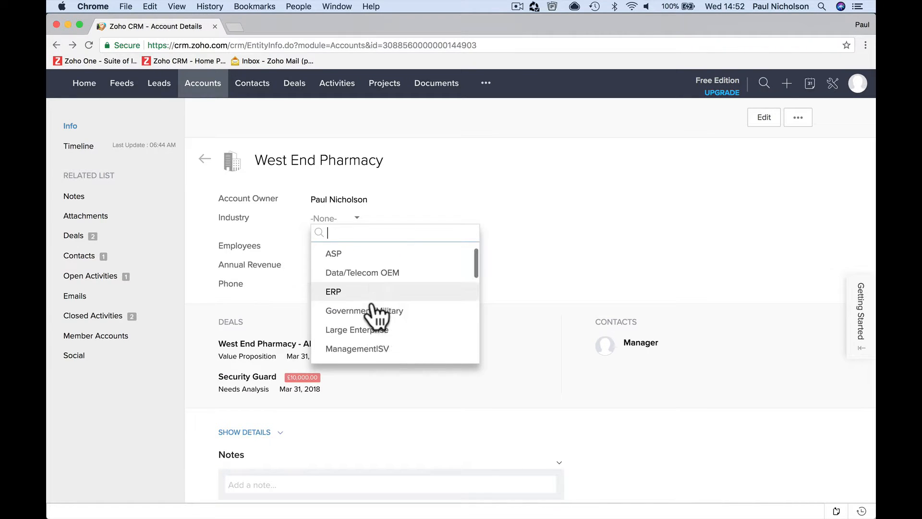
{"action": "scroll", "coordinate": [378, 315], "scroll_direction": "down", "scroll_amount": 8}
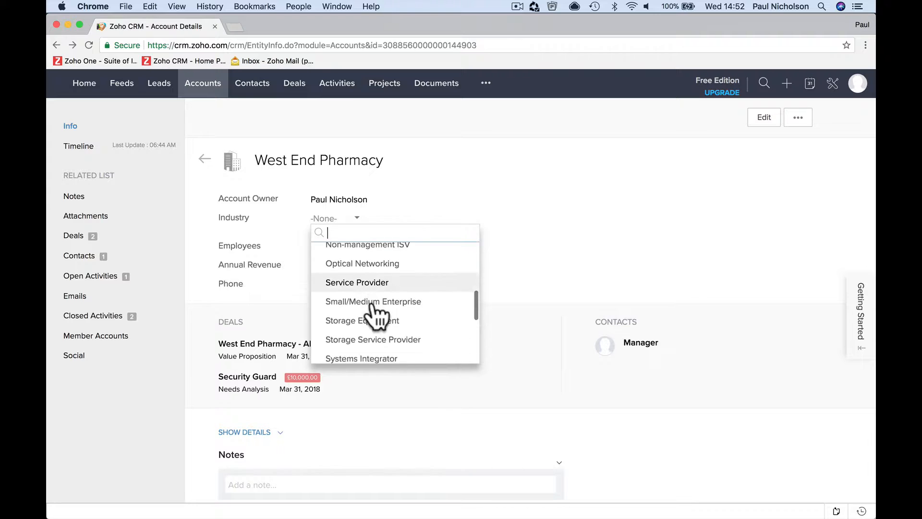
{"action": "scroll", "coordinate": [378, 315], "scroll_direction": "down", "scroll_amount": 4}
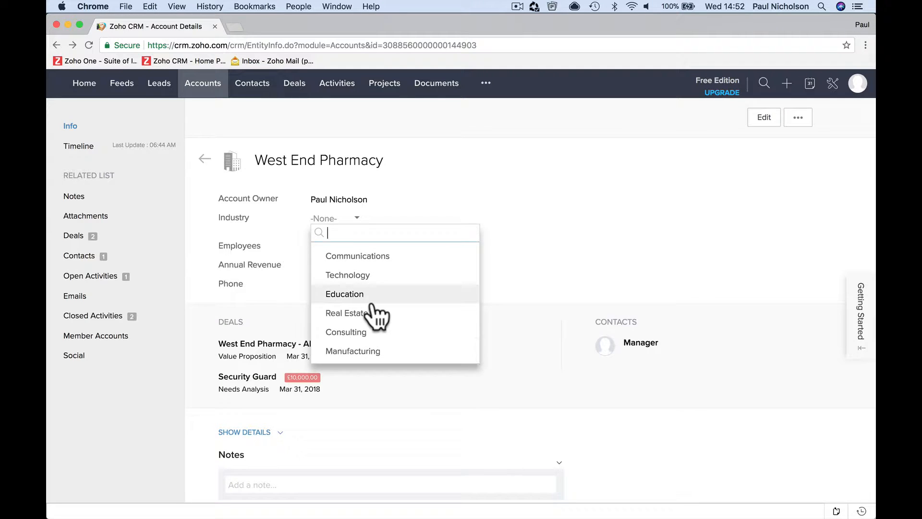
{"action": "scroll", "coordinate": [394, 283], "scroll_direction": "up", "scroll_amount": 2}
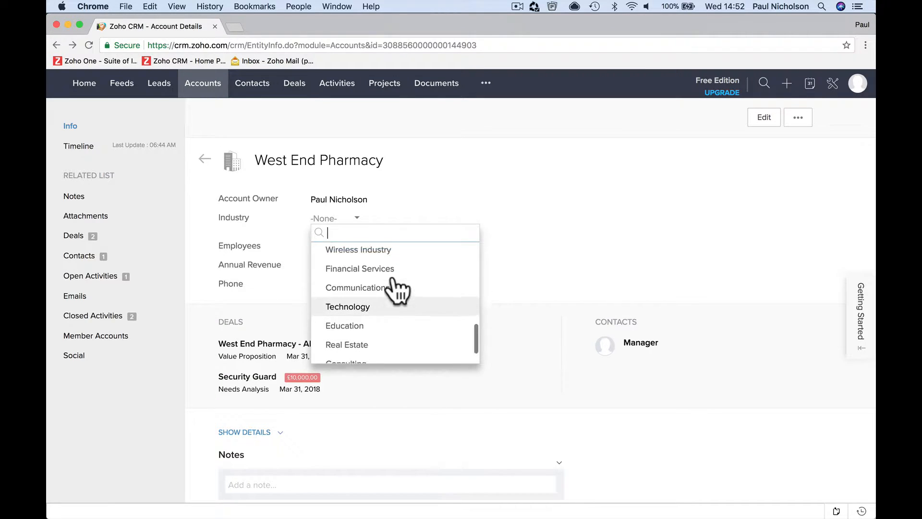
{"action": "scroll", "coordinate": [393, 285], "scroll_direction": "up", "scroll_amount": 3}
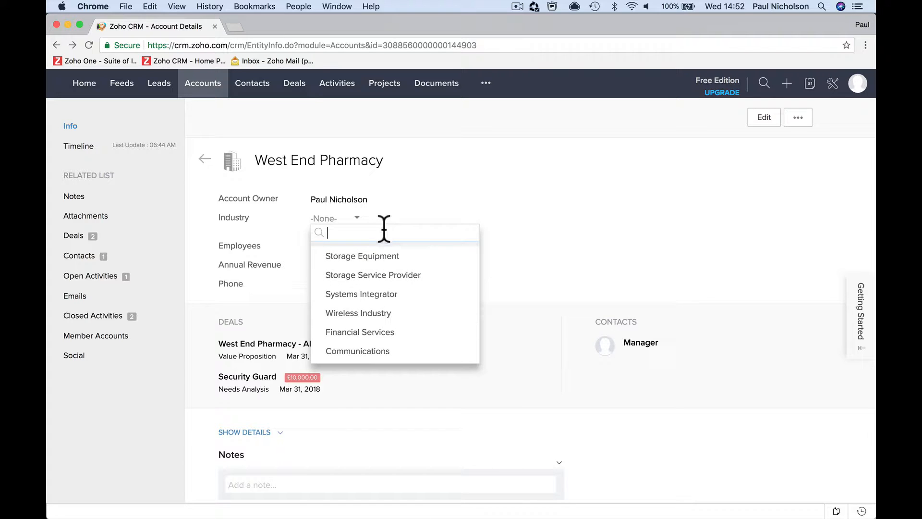
Search the industry options for "Medici" and clear the search text
{"action": "type", "text": "Medi"}
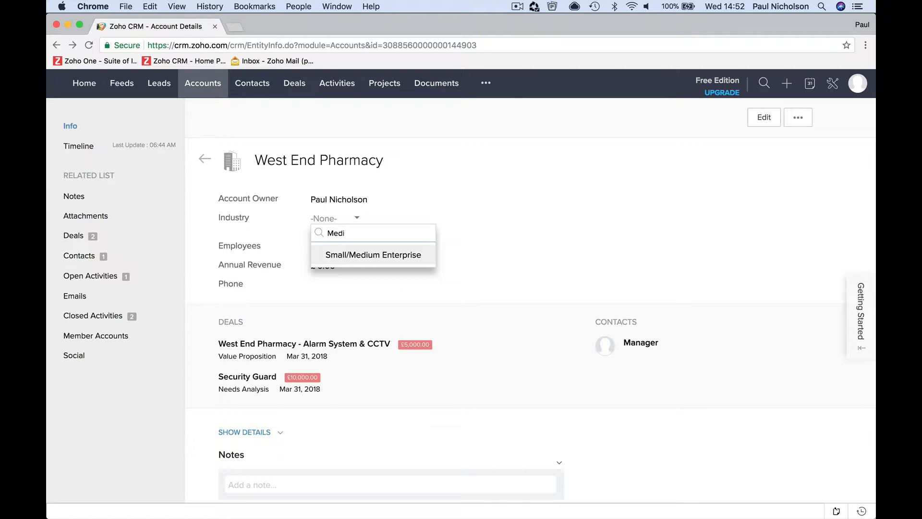
{"action": "type", "text": "ci"}
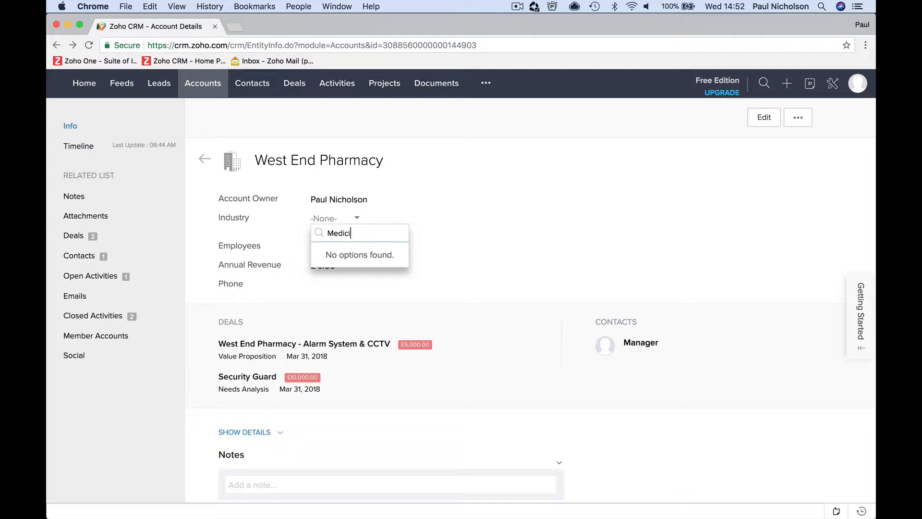
{"action": "key", "text": "BackSpace"}
{"action": "key", "text": "BackSpace"}
{"action": "key", "text": "BackSpace"}
{"action": "key", "text": "BackSpace"}
{"action": "key", "text": "BackSpace"}
{"action": "key", "text": "BackSpace"}
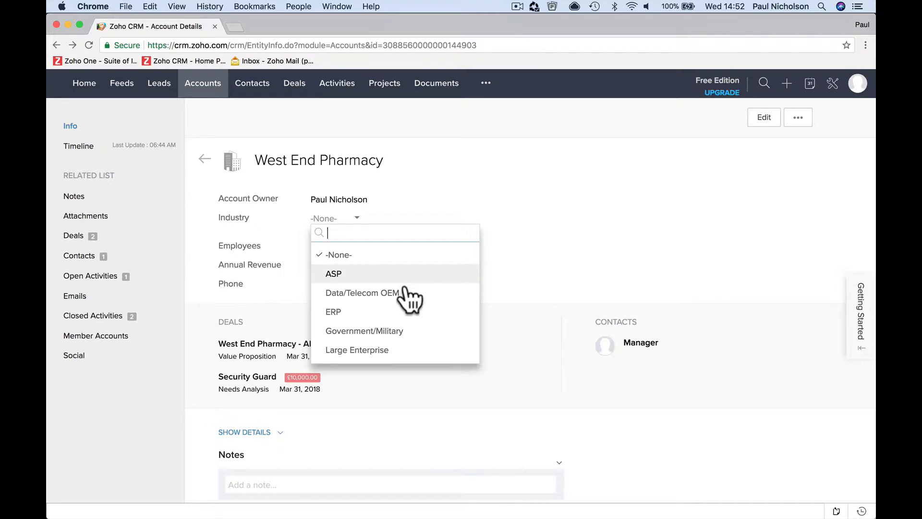
Set the account's industry to Large Enterprise and save the value
{"action": "scroll", "coordinate": [407, 293], "scroll_direction": "down", "scroll_amount": 3}
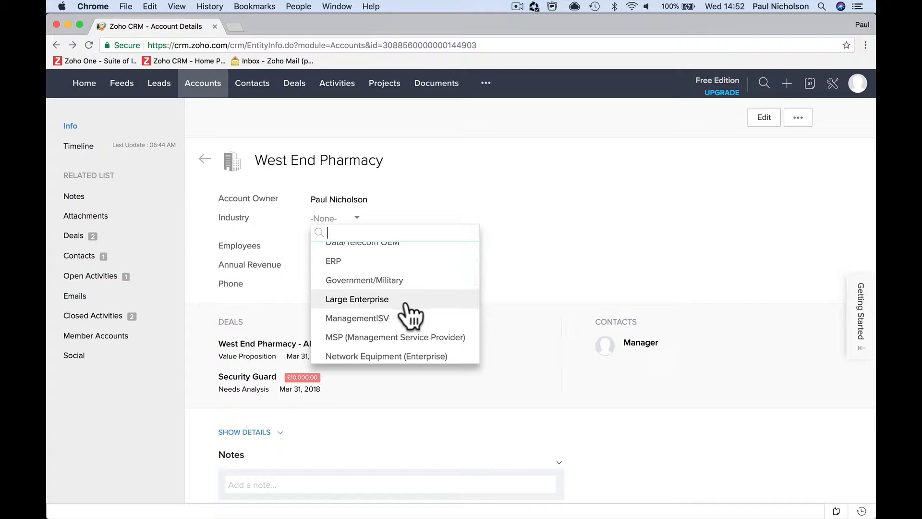
{"action": "left_click", "coordinate": [406, 300]}
{"action": "left_click", "coordinate": [371, 231]}
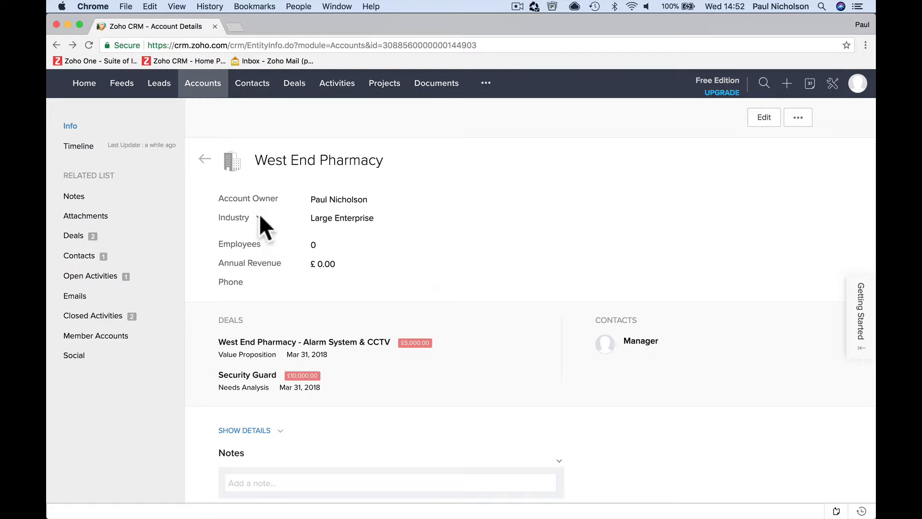
Replace the Industry field in the account summary with the Ownership field
{"action": "left_click", "coordinate": [261, 217]}
{"action": "left_click", "coordinate": [262, 218]}
{"action": "left_click", "coordinate": [262, 217]}
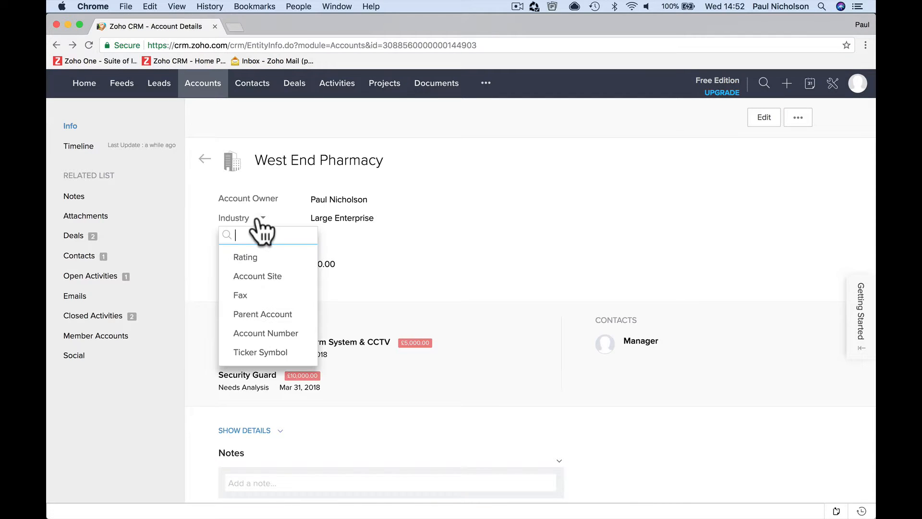
{"action": "scroll", "coordinate": [266, 331], "scroll_direction": "down", "scroll_amount": 3}
{"action": "left_click", "coordinate": [261, 316]}
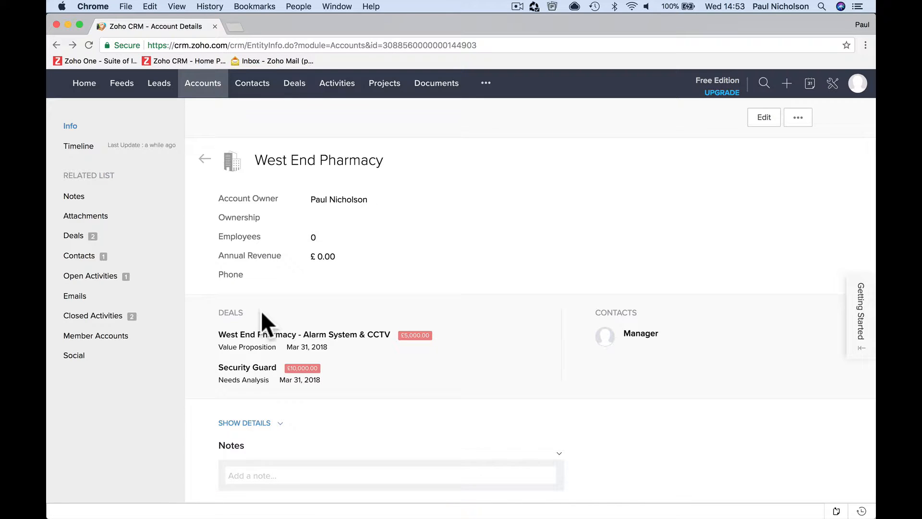
{"action": "left_click", "coordinate": [268, 219]}
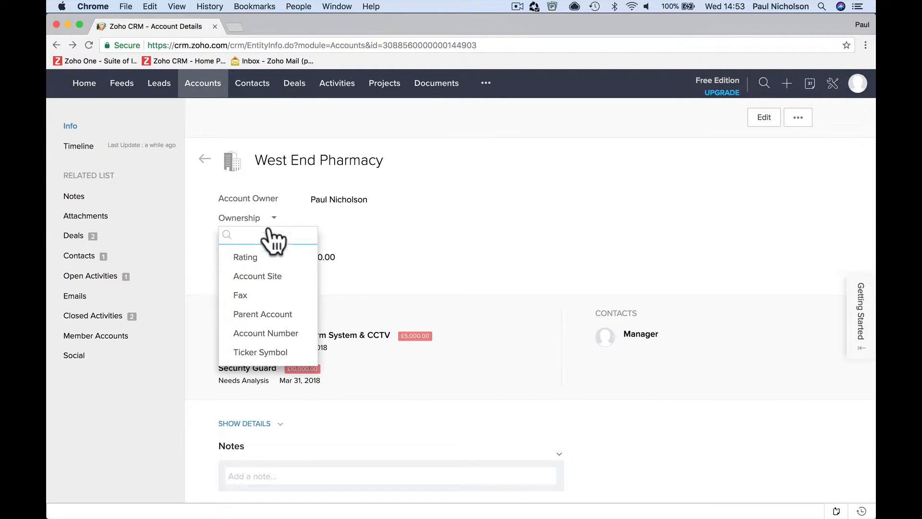
{"action": "left_click", "coordinate": [403, 267]}
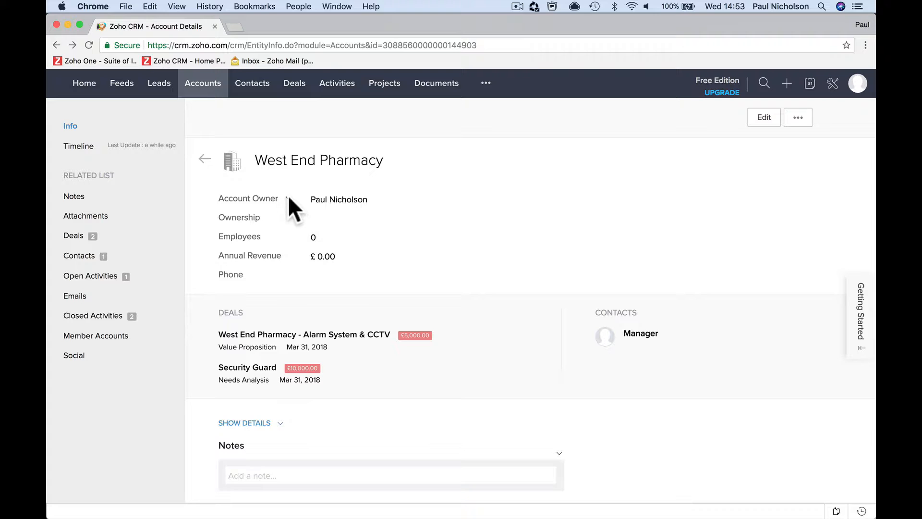
Replace the Account Owner field in the account summary with the Account Site field
{"action": "mouse_move", "coordinate": [339, 199]}
{"action": "left_click", "coordinate": [288, 199]}
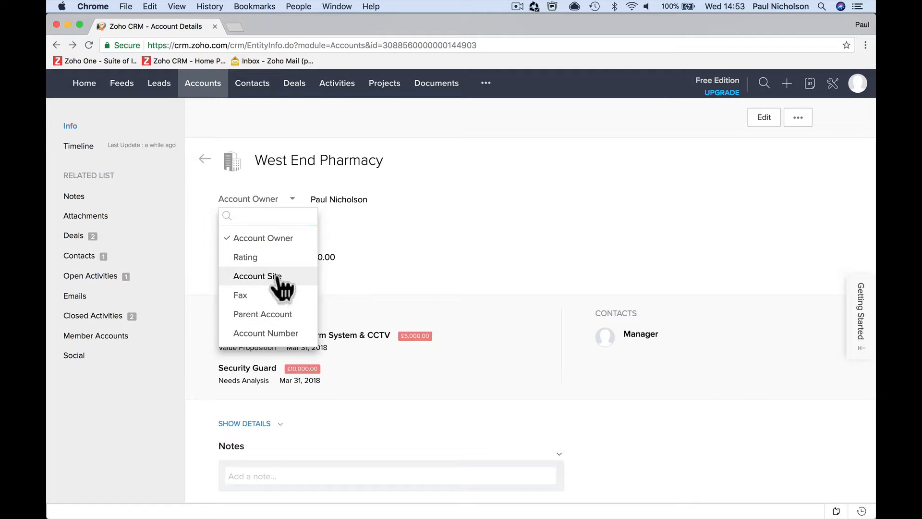
{"action": "left_click", "coordinate": [279, 277]}
{"action": "left_click", "coordinate": [277, 198]}
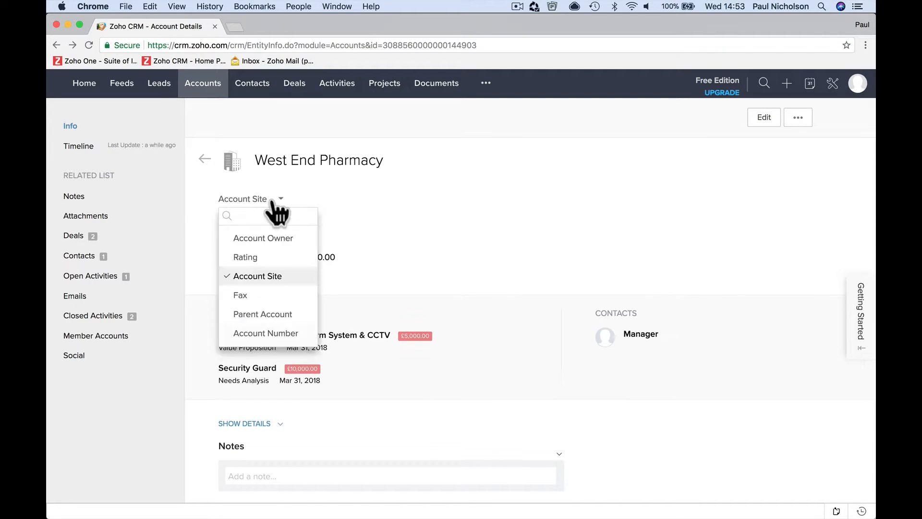
{"action": "left_click", "coordinate": [272, 197]}
Switch the first field of the account summary to Description
{"action": "left_click", "coordinate": [282, 198]}
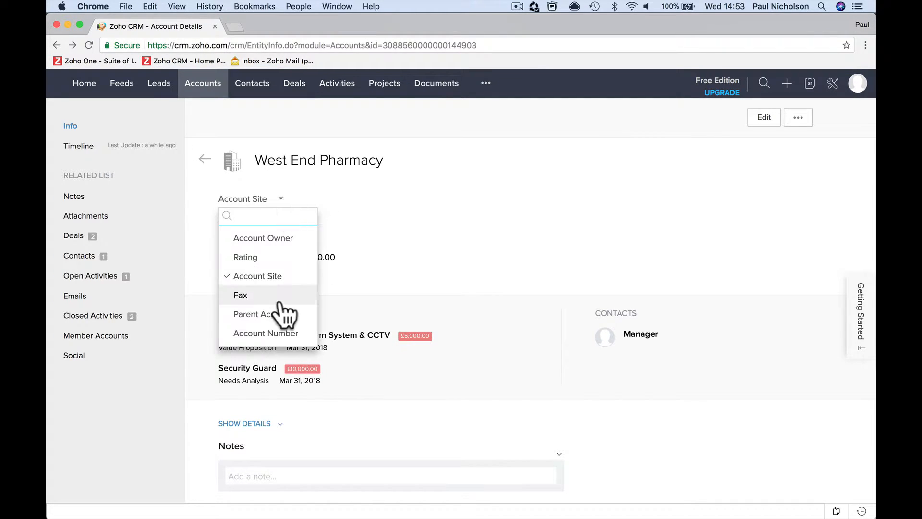
{"action": "scroll", "coordinate": [279, 312], "scroll_direction": "down", "scroll_amount": 3}
{"action": "scroll", "coordinate": [284, 315], "scroll_direction": "down", "scroll_amount": 4}
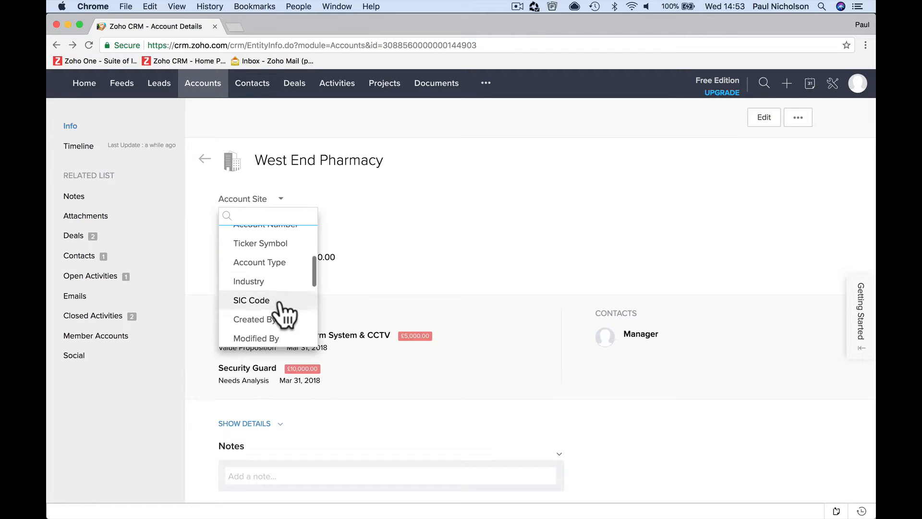
{"action": "scroll", "coordinate": [287, 315], "scroll_direction": "up", "scroll_amount": 1}
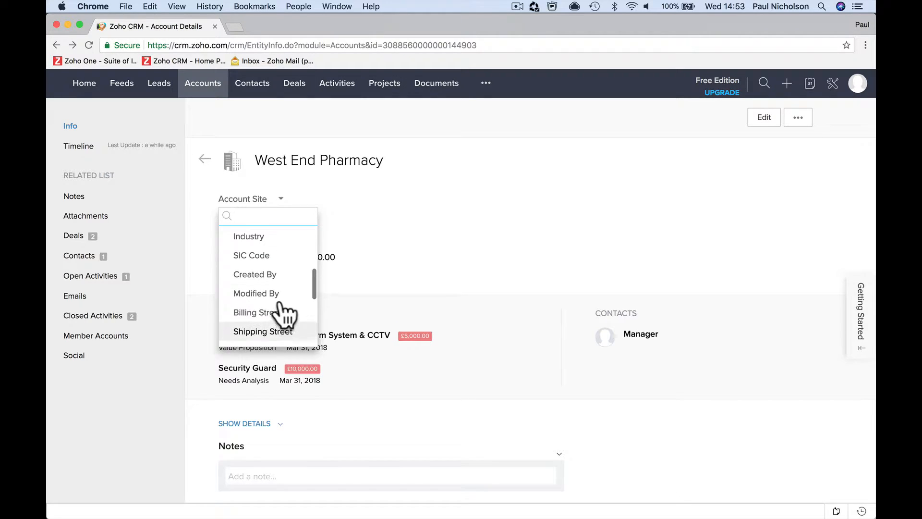
{"action": "scroll", "coordinate": [287, 315], "scroll_direction": "down", "scroll_amount": 5}
{"action": "scroll", "coordinate": [287, 314], "scroll_direction": "down", "scroll_amount": 2}
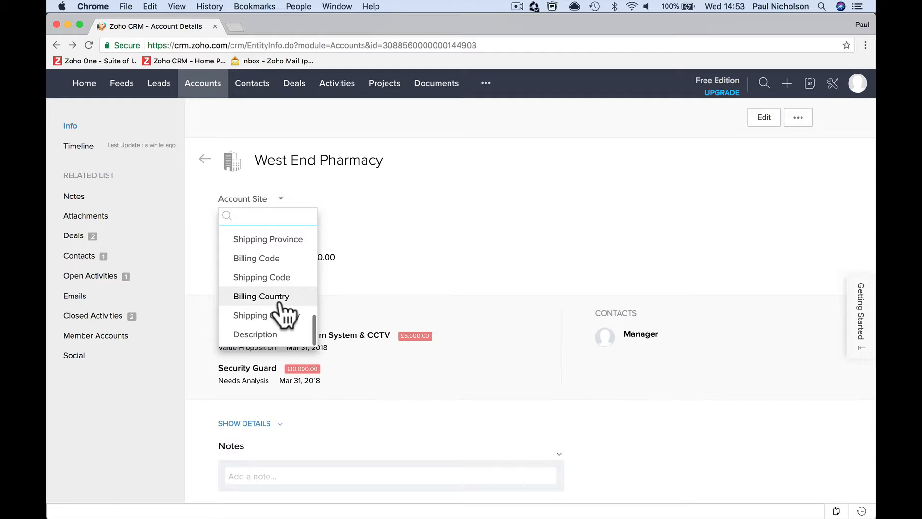
{"action": "left_click", "coordinate": [269, 335]}
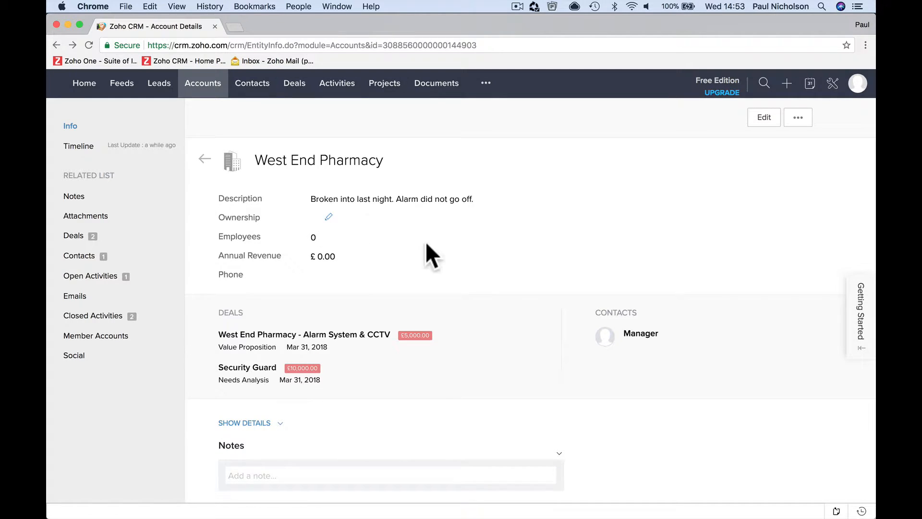
Look through the account's related sections, including notes, attachments, deals, contacts, open activities and social
{"action": "scroll", "coordinate": [427, 365], "scroll_direction": "down", "scroll_amount": 10}
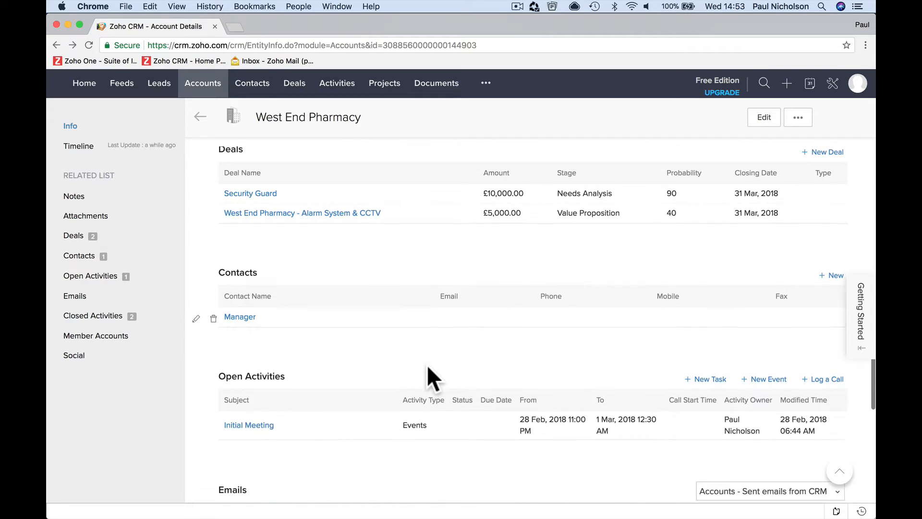
{"action": "scroll", "coordinate": [427, 364], "scroll_direction": "down", "scroll_amount": 10}
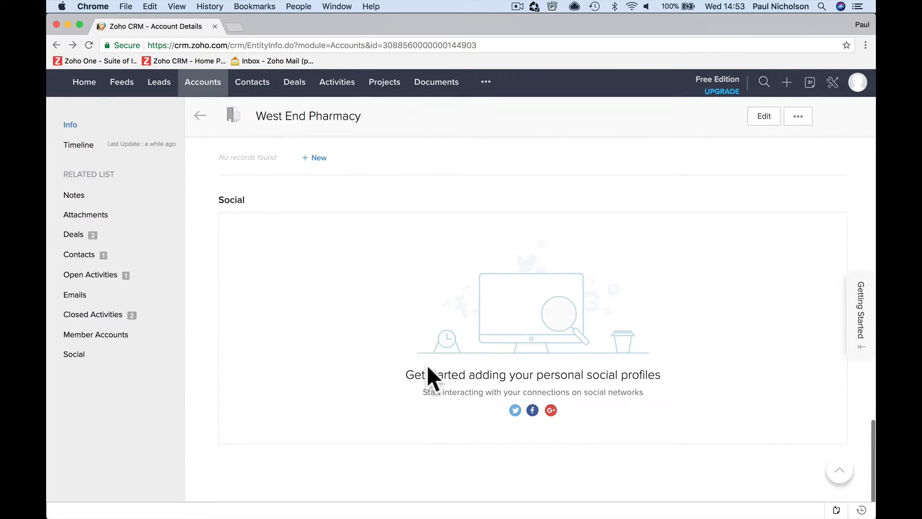
{"action": "scroll", "coordinate": [428, 364], "scroll_direction": "up", "scroll_amount": 15}
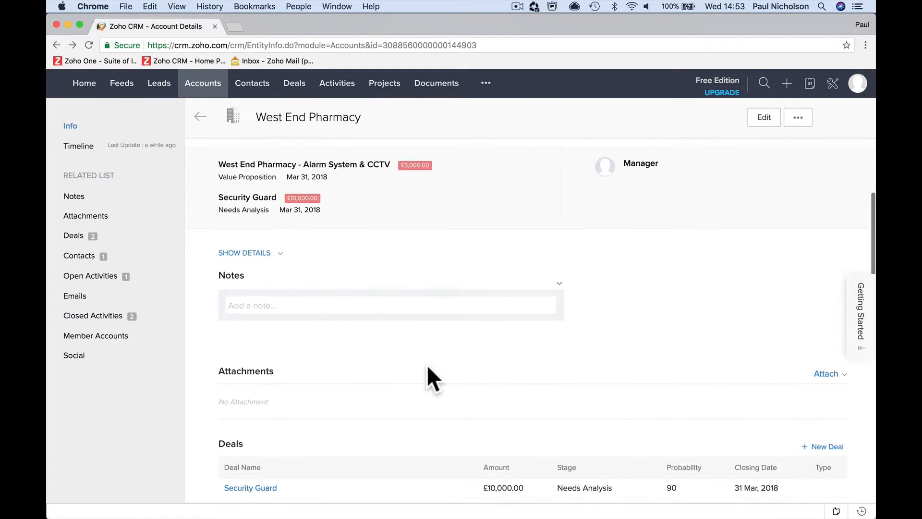
{"action": "scroll", "coordinate": [428, 365], "scroll_direction": "up", "scroll_amount": 4}
{"action": "scroll", "coordinate": [428, 364], "scroll_direction": "down", "scroll_amount": 2}
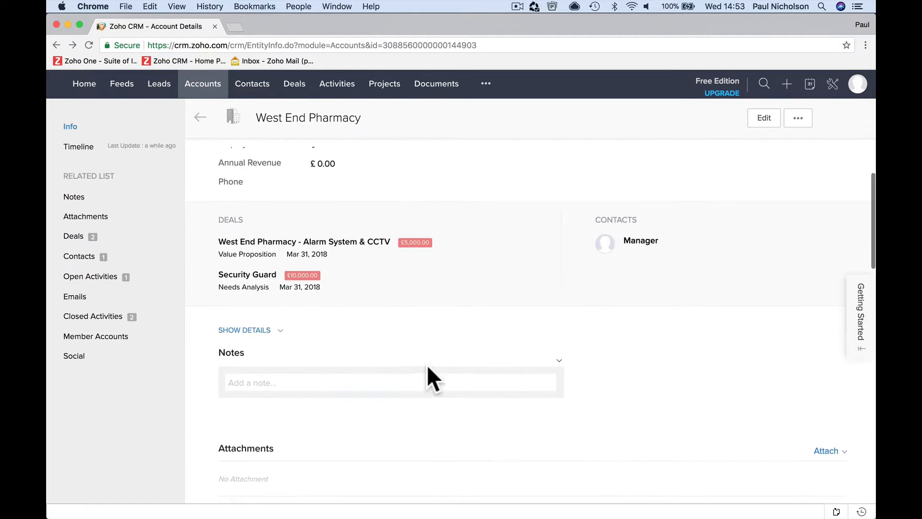
Expand the account's full details and review the account, address and description information
{"action": "scroll", "coordinate": [428, 364], "scroll_direction": "down", "scroll_amount": 3}
{"action": "left_click", "coordinate": [277, 249]}
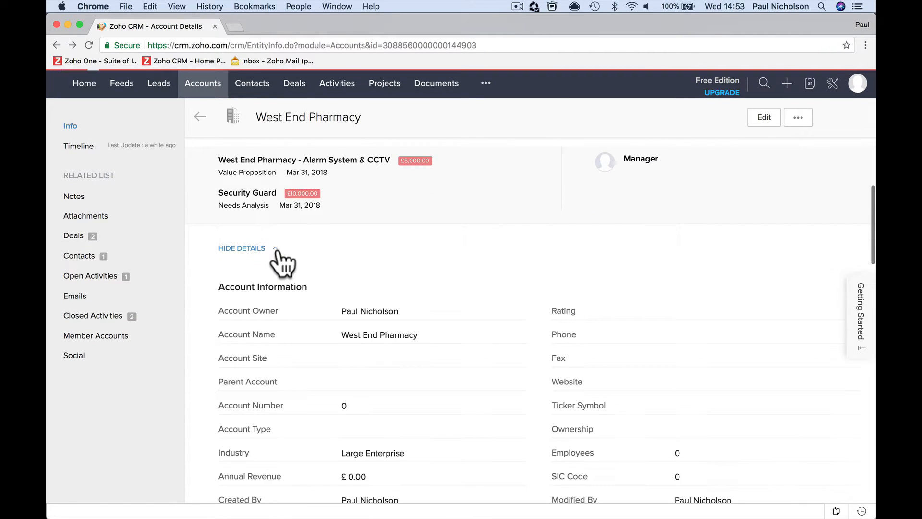
{"action": "scroll", "coordinate": [328, 311], "scroll_direction": "down", "scroll_amount": 9}
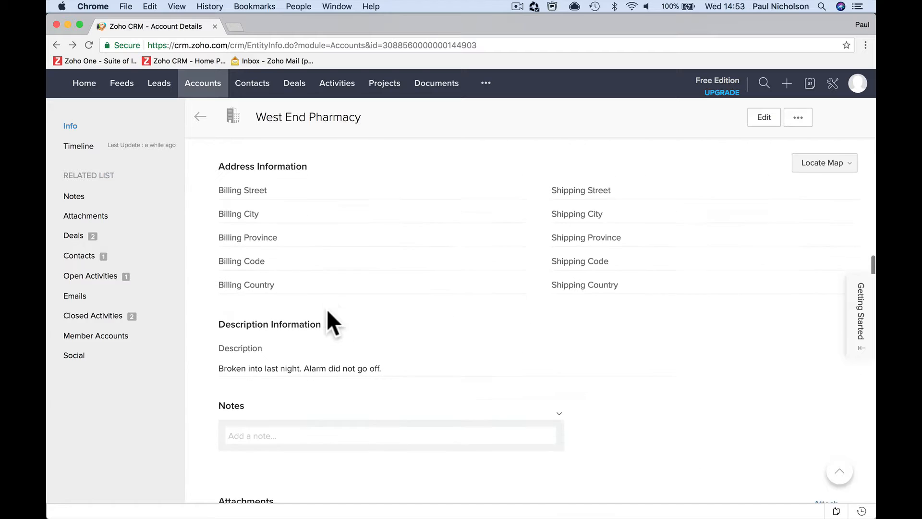
{"action": "scroll", "coordinate": [551, 388], "scroll_direction": "up", "scroll_amount": 10}
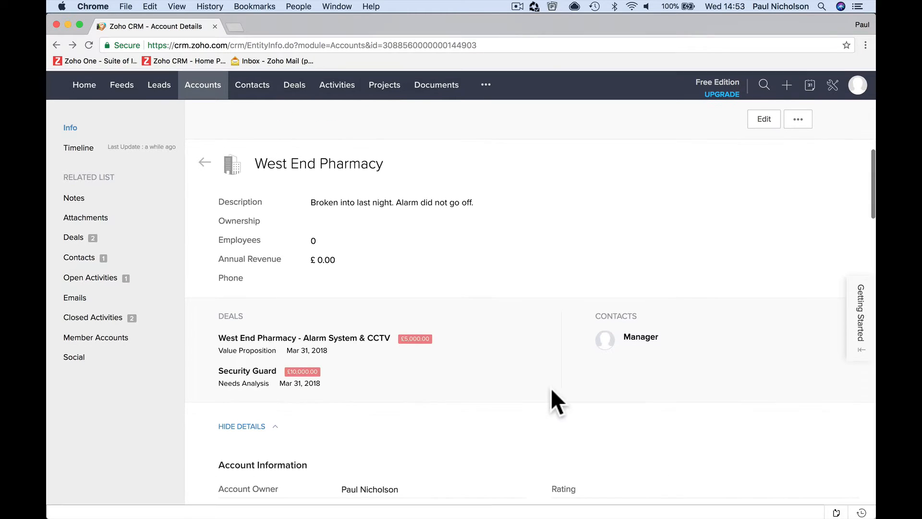
{"action": "scroll", "coordinate": [422, 240], "scroll_direction": "down", "scroll_amount": 10}
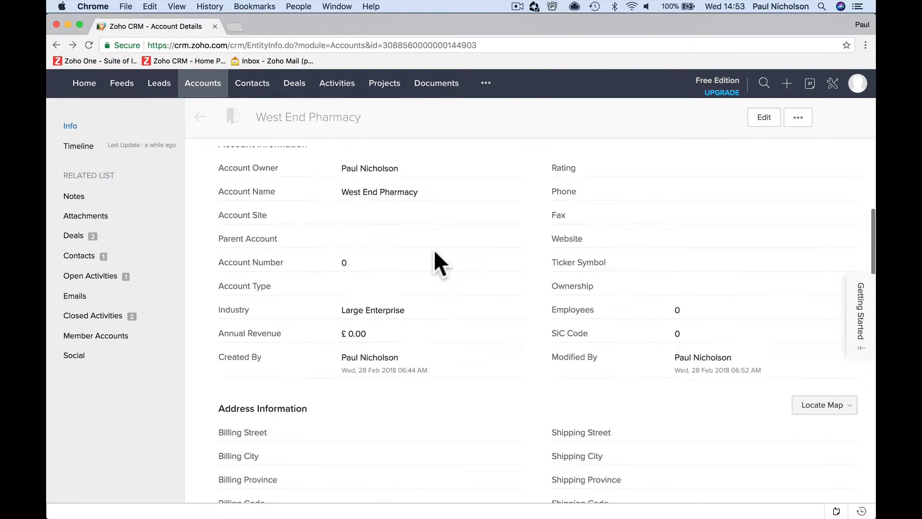
{"action": "scroll", "coordinate": [379, 269], "scroll_direction": "up", "scroll_amount": 5}
{"action": "scroll", "coordinate": [283, 323], "scroll_direction": "up", "scroll_amount": 5}
{"action": "scroll", "coordinate": [288, 330], "scroll_direction": "down", "scroll_amount": 3}
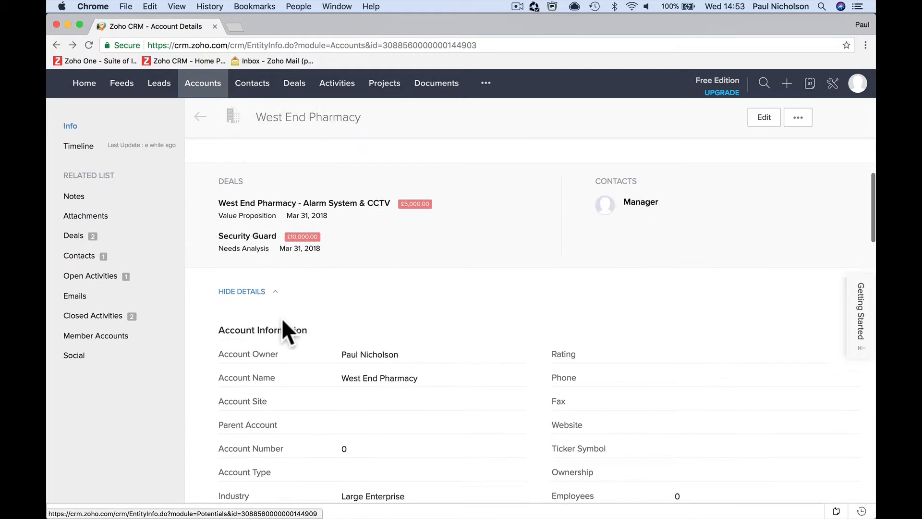
{"action": "left_click", "coordinate": [269, 286]}
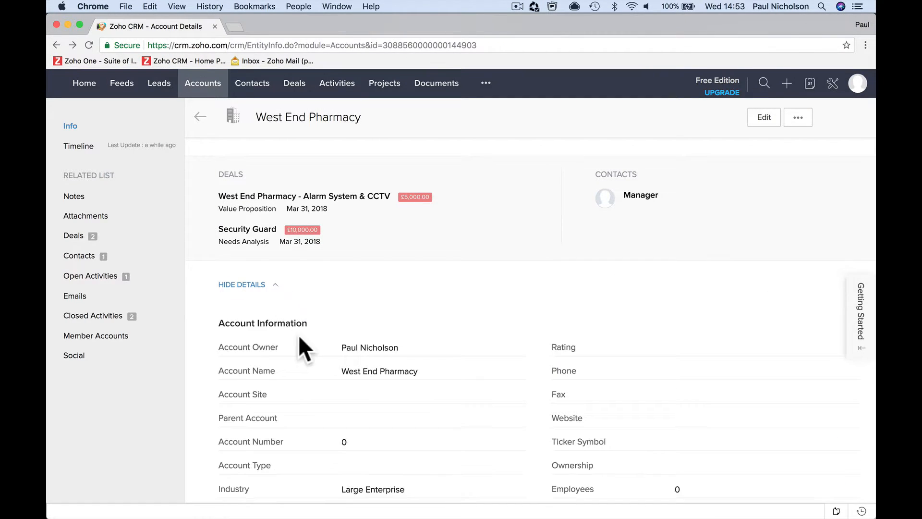
Set the West End Pharmacy account's Account Site to West End and save it
{"action": "scroll", "coordinate": [298, 335], "scroll_direction": "down", "scroll_amount": 4}
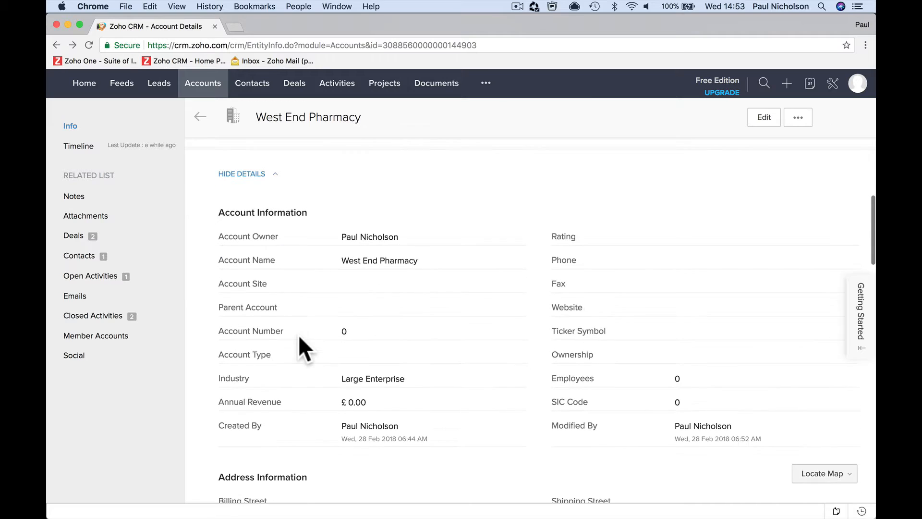
{"action": "left_click", "coordinate": [521, 282]}
{"action": "type", "text": "West End"}
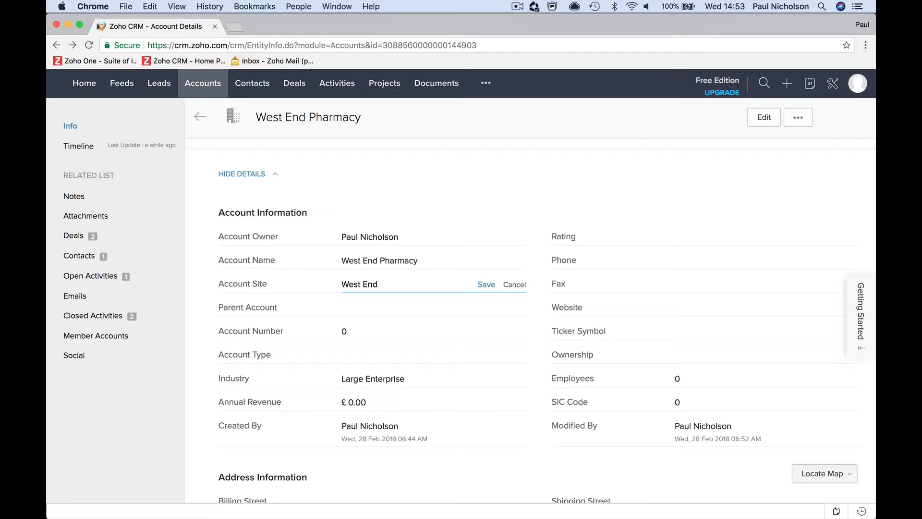
{"action": "left_click", "coordinate": [486, 285]}
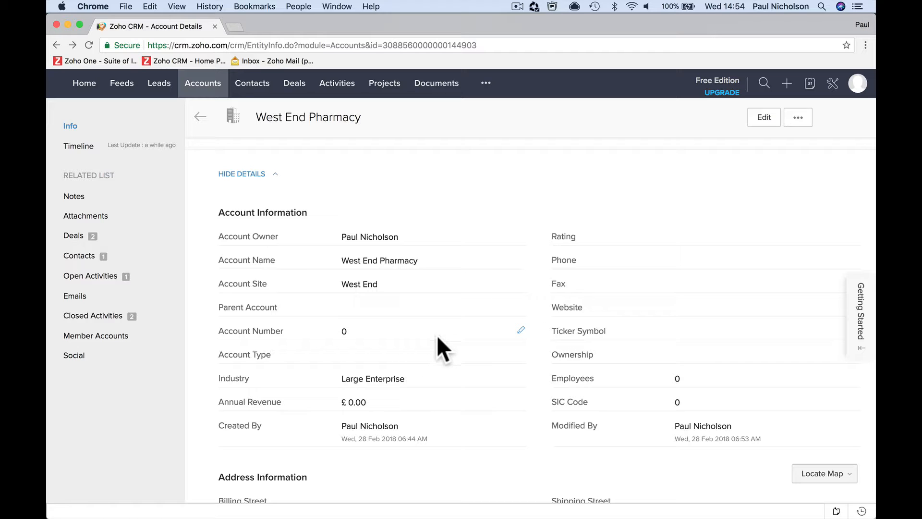
Try to save a code containing letters as the account's Account Number
{"action": "left_click", "coordinate": [520, 331]}
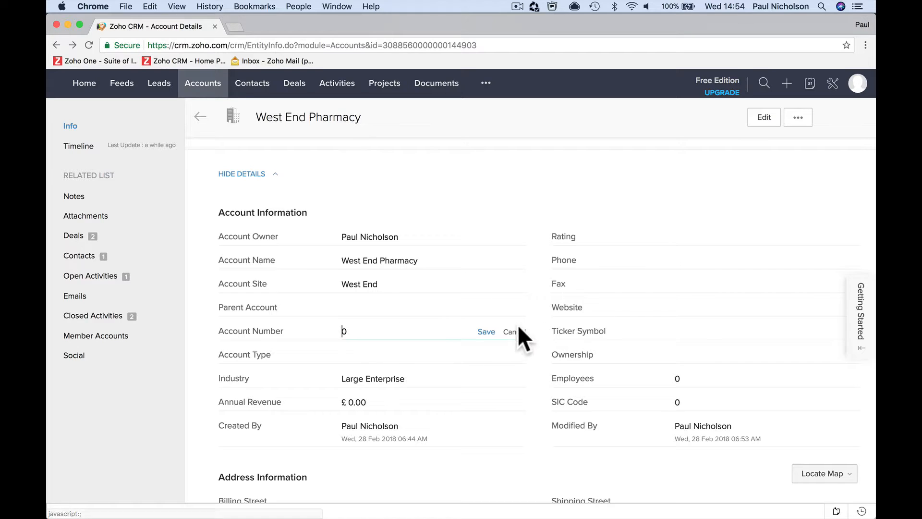
{"action": "double_click", "coordinate": [419, 332]}
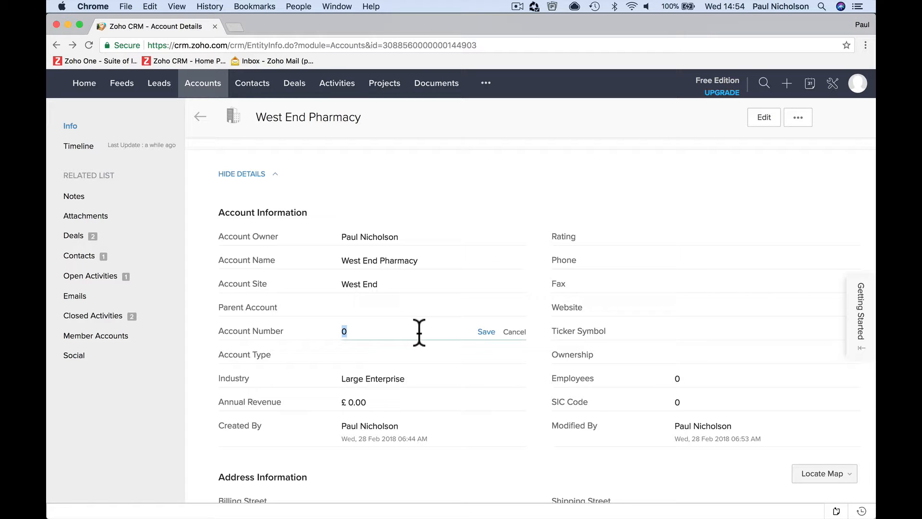
{"action": "type", "text": "WESTEND1"}
{"action": "left_click", "coordinate": [485, 327]}
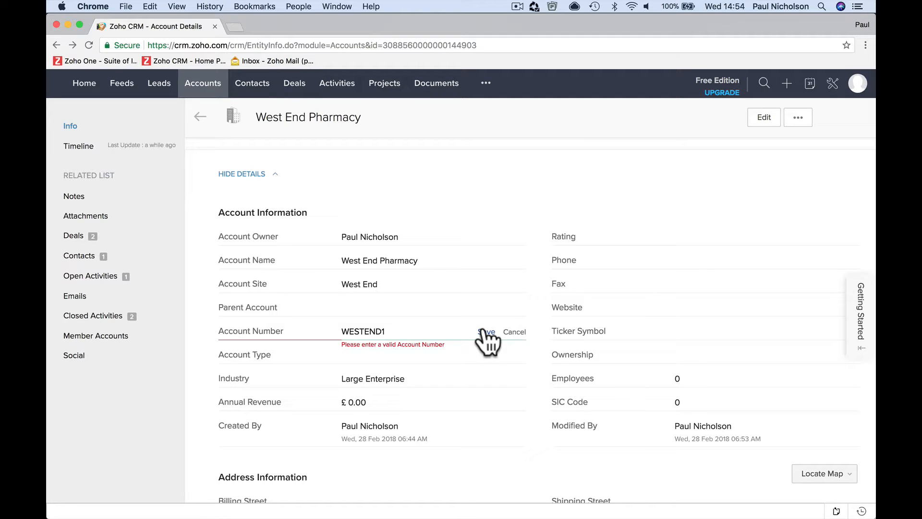
Replace the Account Number entry with a numeric account number and save it
{"action": "double_click", "coordinate": [440, 331]}
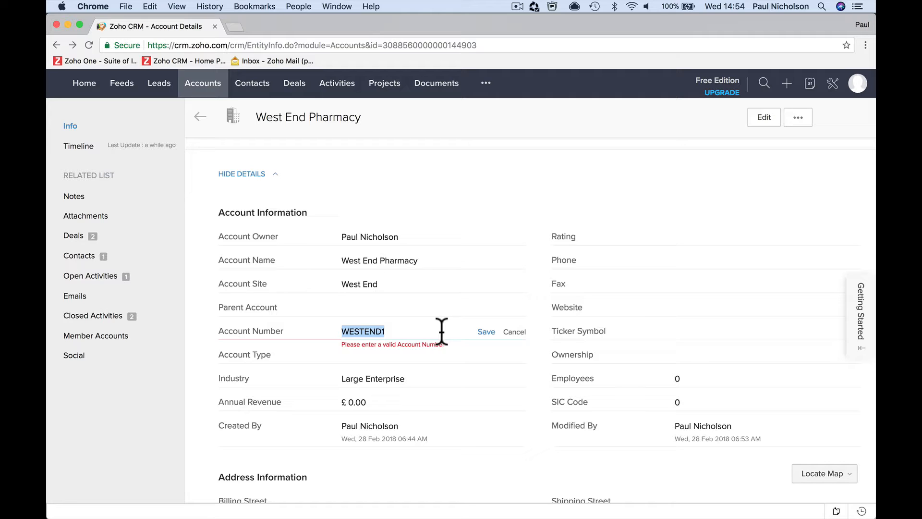
{"action": "type", "text": "12345"}
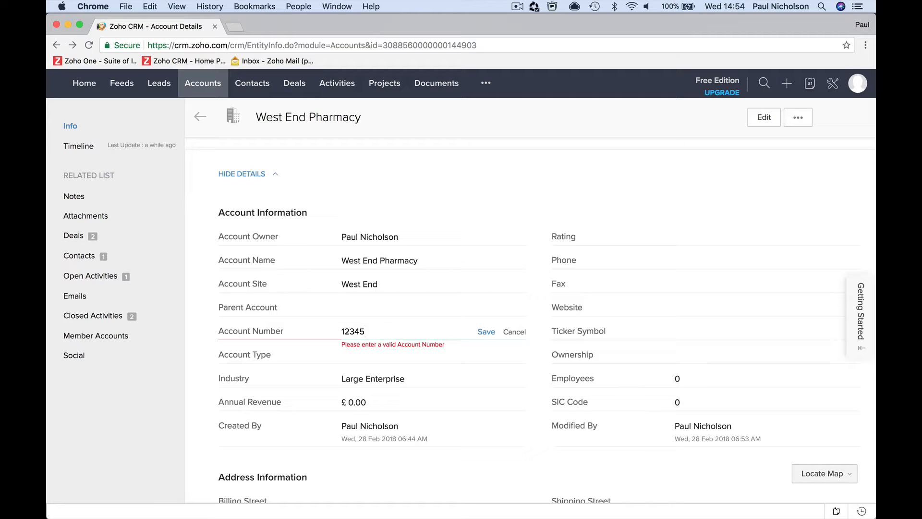
{"action": "left_click", "coordinate": [483, 333]}
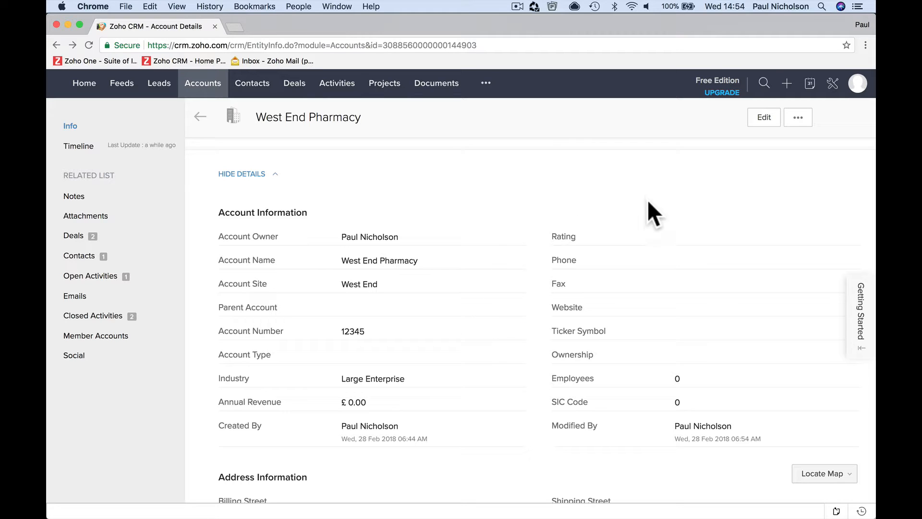
Open the Standard layout of the Accounts module in the customization setup
{"action": "left_click", "coordinate": [832, 85]}
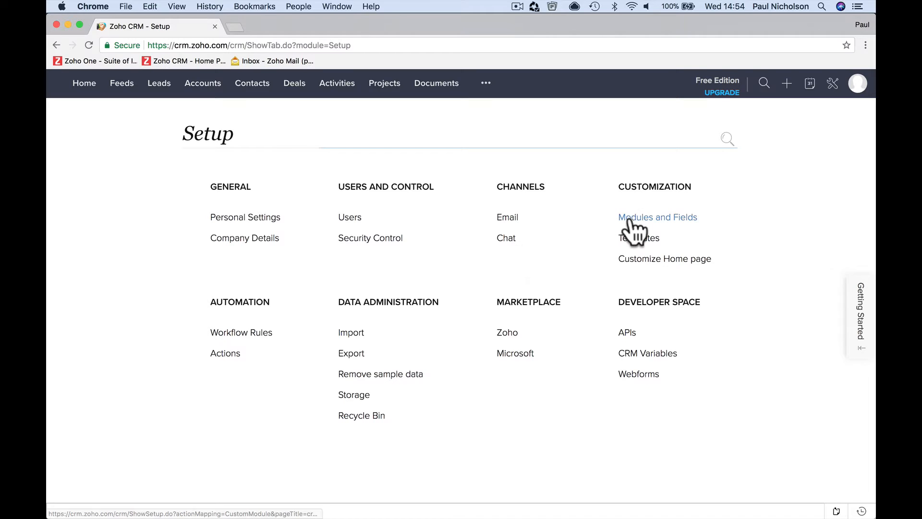
{"action": "left_click", "coordinate": [623, 224]}
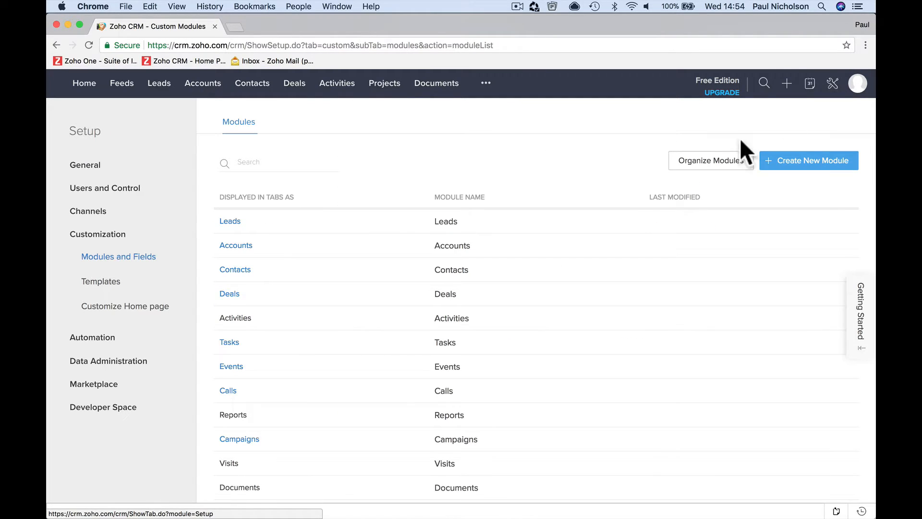
{"action": "left_click", "coordinate": [235, 247]}
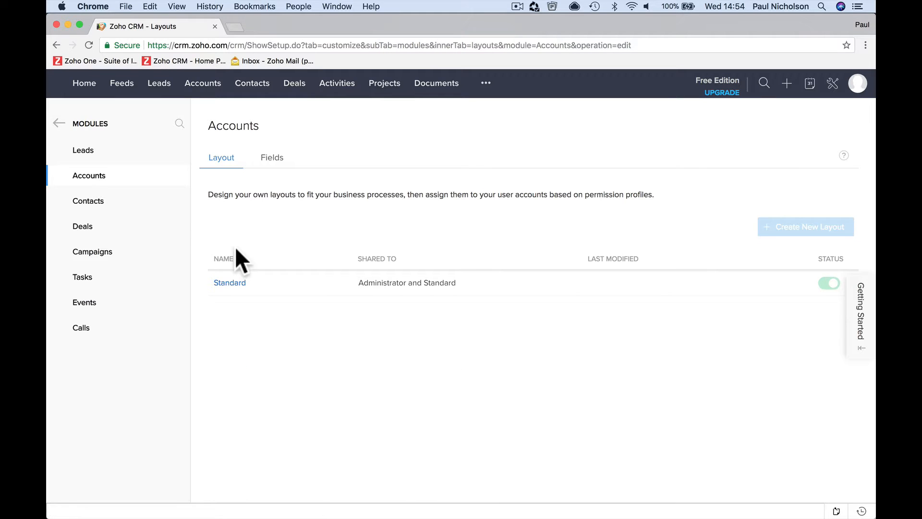
{"action": "left_click", "coordinate": [225, 282]}
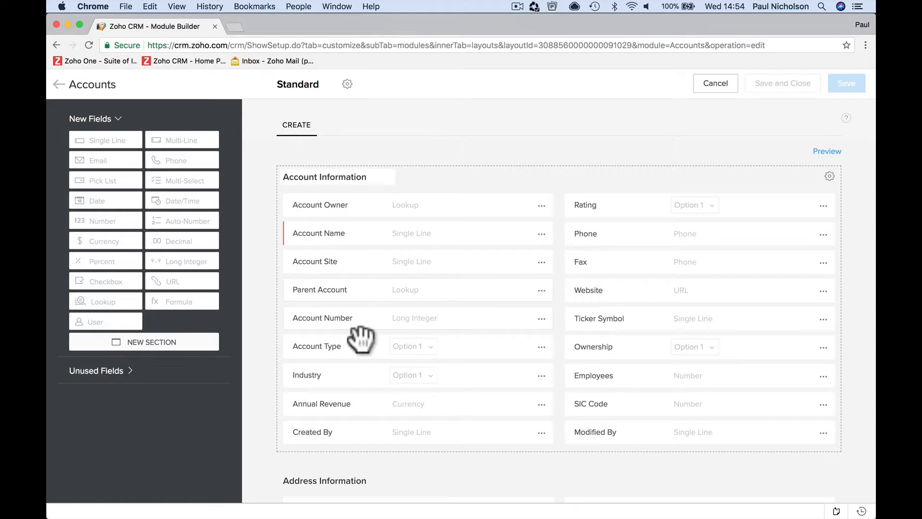
Check the Account Number field's options and the unused fields in the Standard layout
{"action": "left_click", "coordinate": [541, 318]}
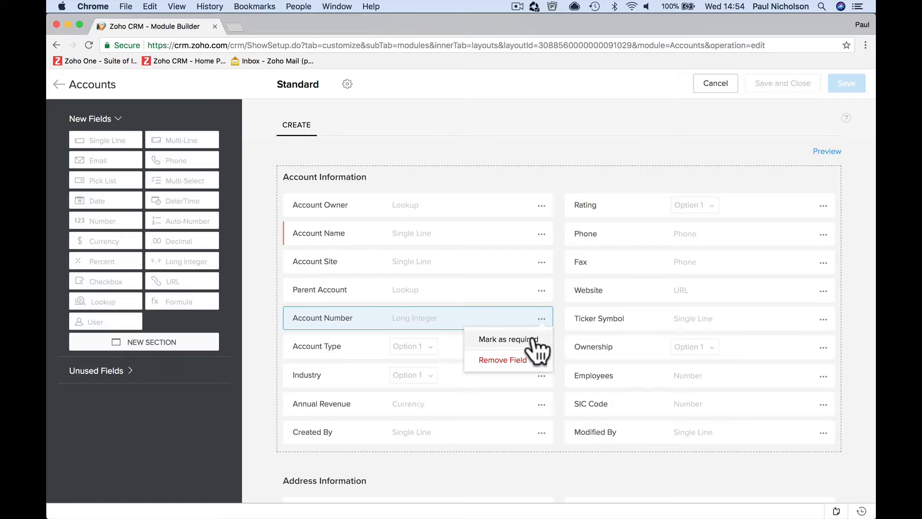
{"action": "left_click", "coordinate": [527, 478]}
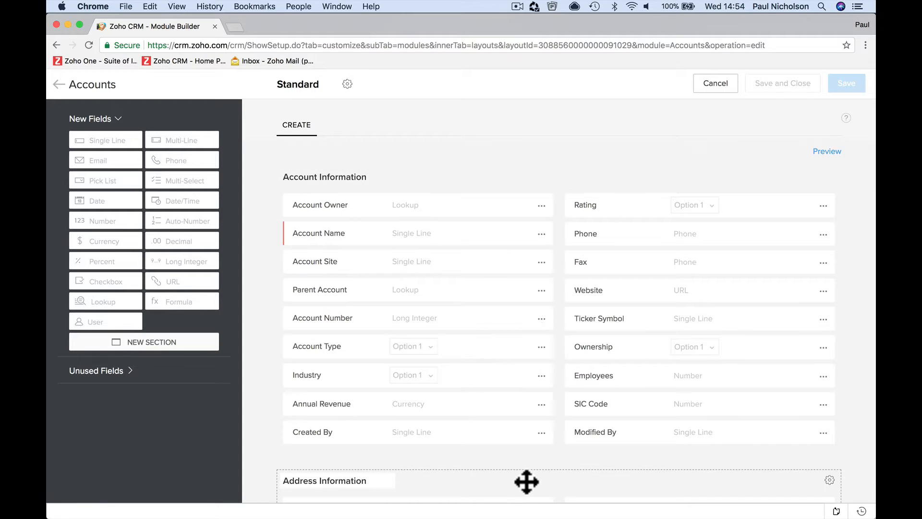
{"action": "scroll", "coordinate": [768, 345], "scroll_direction": "down", "scroll_amount": 2}
{"action": "scroll", "coordinate": [768, 346], "scroll_direction": "up", "scroll_amount": 2}
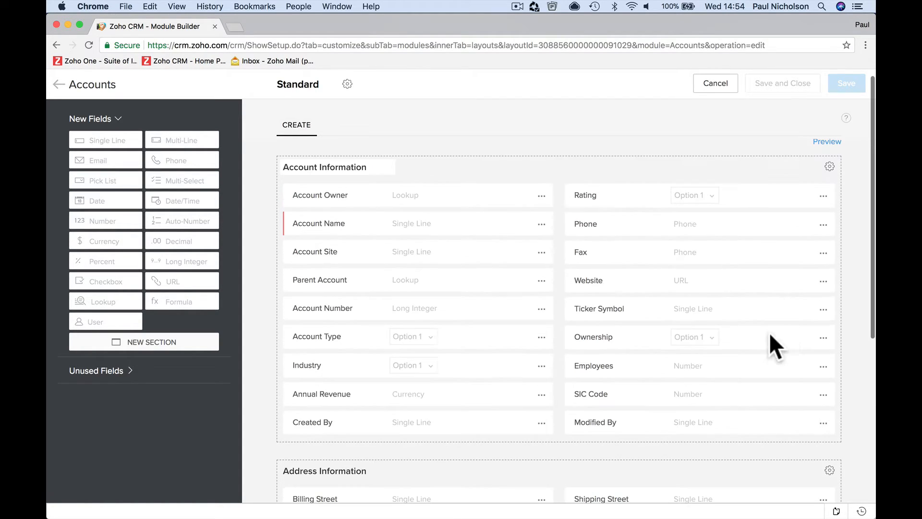
{"action": "left_click", "coordinate": [154, 369]}
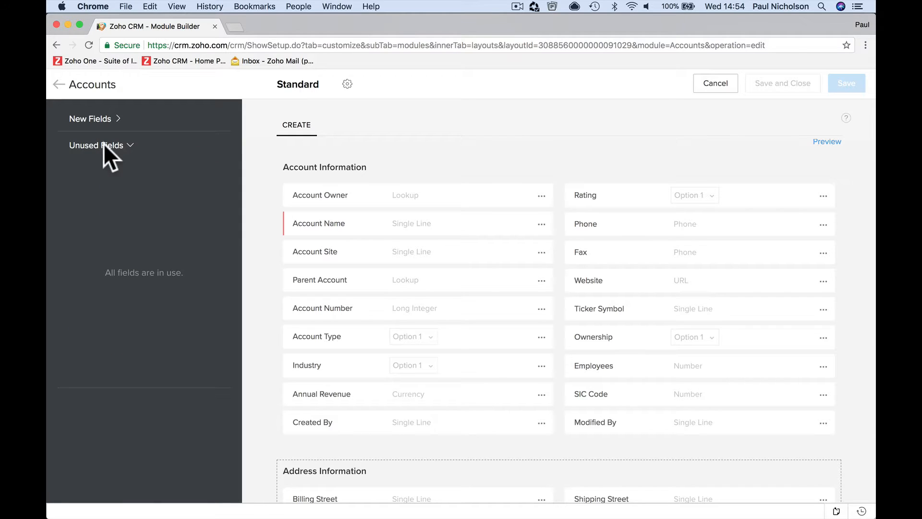
Try to add an Email field and a Multi-Line field to the Account Information section, and leave the layout without saving
{"action": "left_click", "coordinate": [105, 121]}
{"action": "left_click_drag", "start_coordinate": [100, 161], "coordinate": [309, 210]}
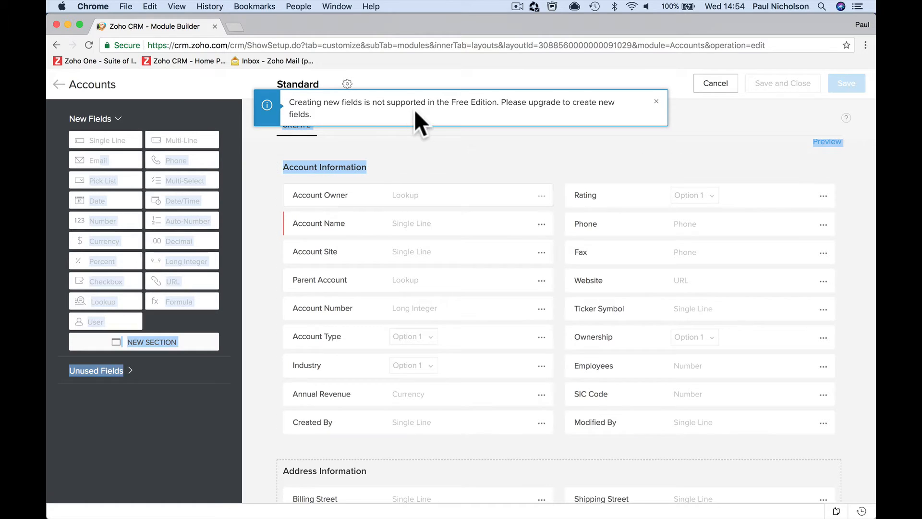
{"action": "left_click", "coordinate": [462, 137]}
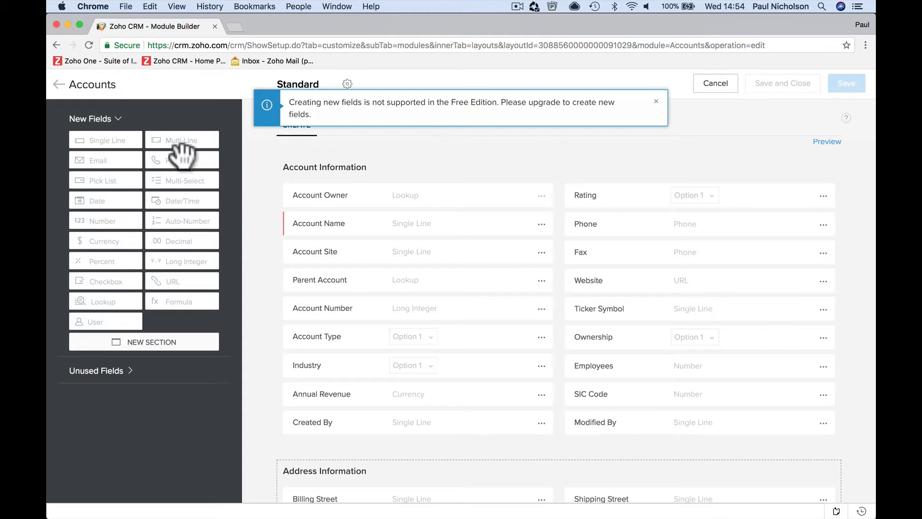
{"action": "left_click_drag", "start_coordinate": [178, 144], "coordinate": [407, 158]}
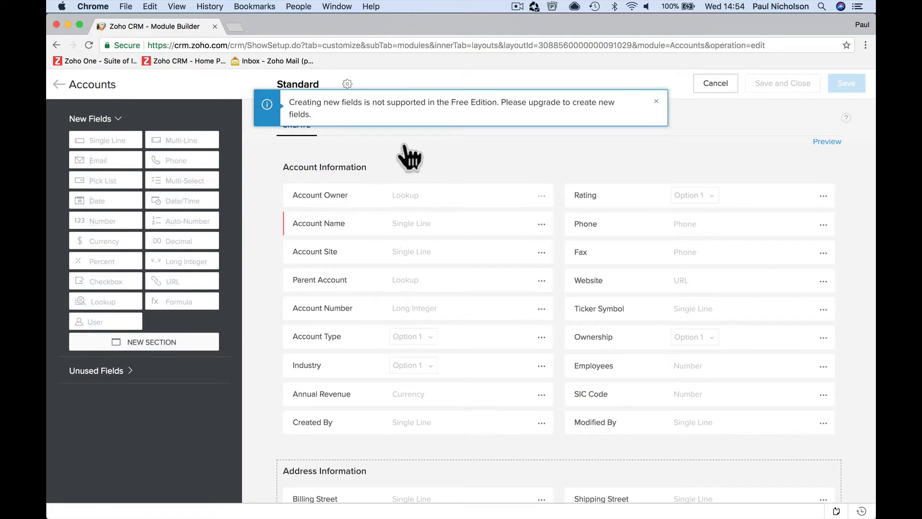
{"action": "scroll", "coordinate": [455, 379], "scroll_direction": "down", "scroll_amount": 5}
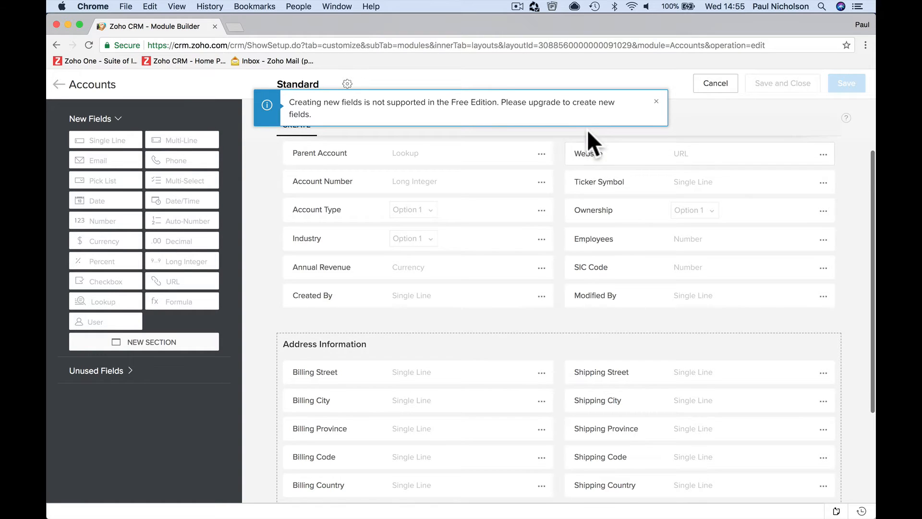
{"action": "scroll", "coordinate": [588, 132], "scroll_direction": "up", "scroll_amount": 6}
{"action": "left_click", "coordinate": [712, 95]}
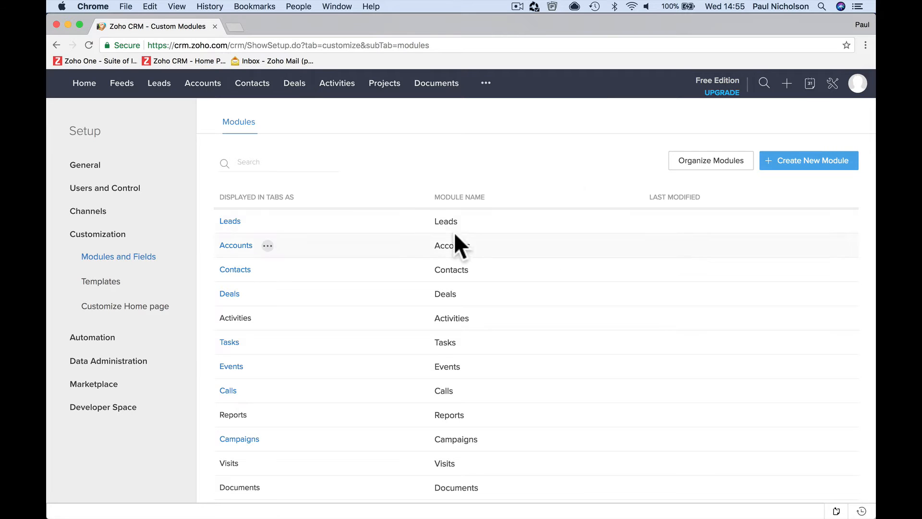
Open the King account from the accounts list and replace Description in its summary with Account Number
{"action": "left_click", "coordinate": [201, 85]}
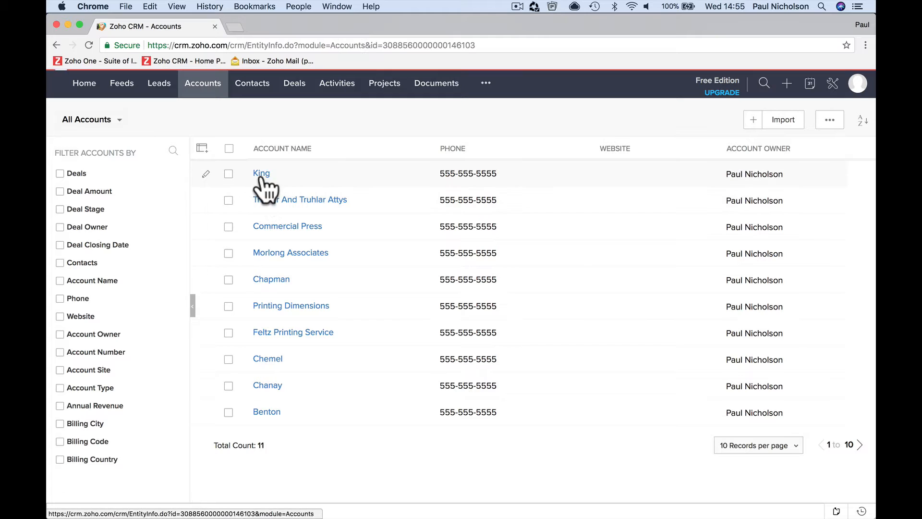
{"action": "left_click", "coordinate": [261, 174]}
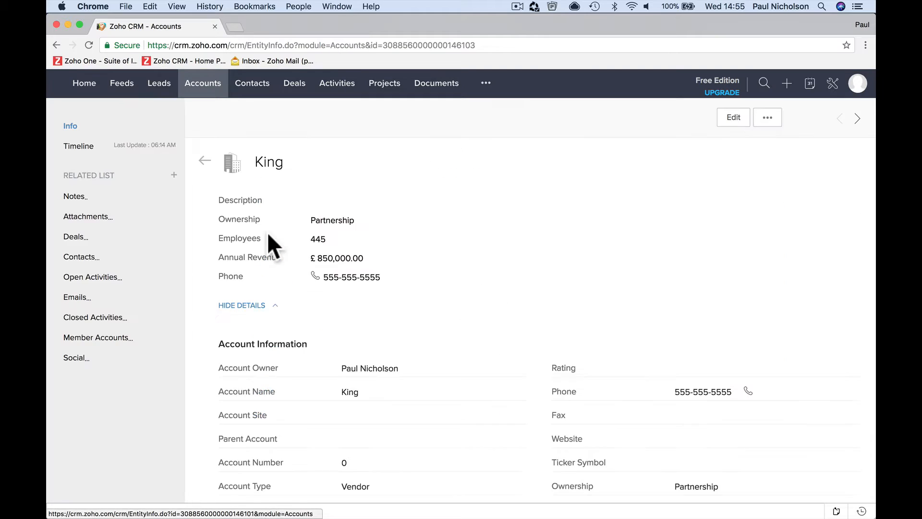
{"action": "left_click", "coordinate": [272, 200]}
{"action": "left_click", "coordinate": [270, 199]}
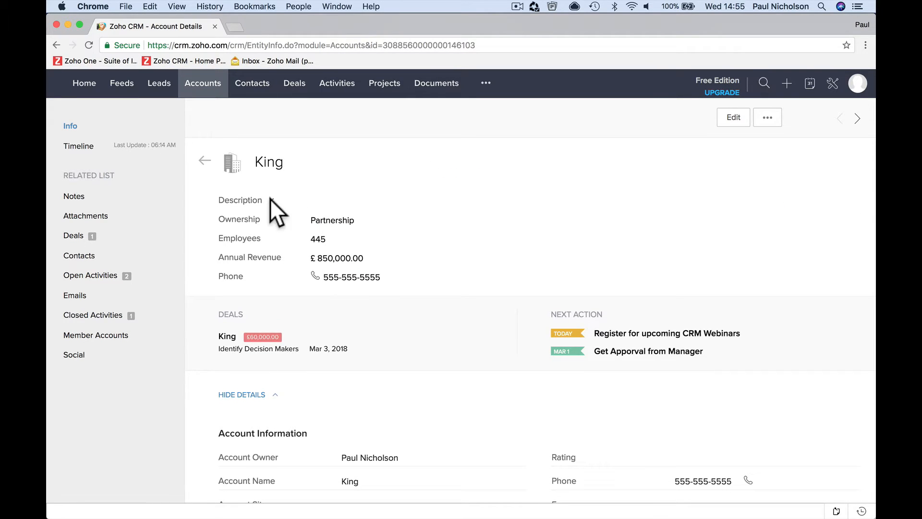
{"action": "left_click", "coordinate": [272, 200]}
{"action": "scroll", "coordinate": [277, 274], "scroll_direction": "down", "scroll_amount": 2}
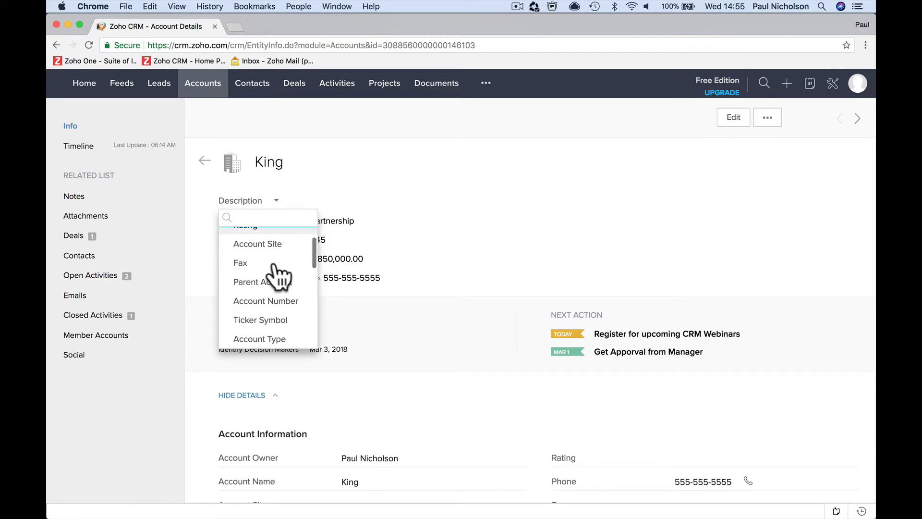
{"action": "left_click", "coordinate": [269, 301]}
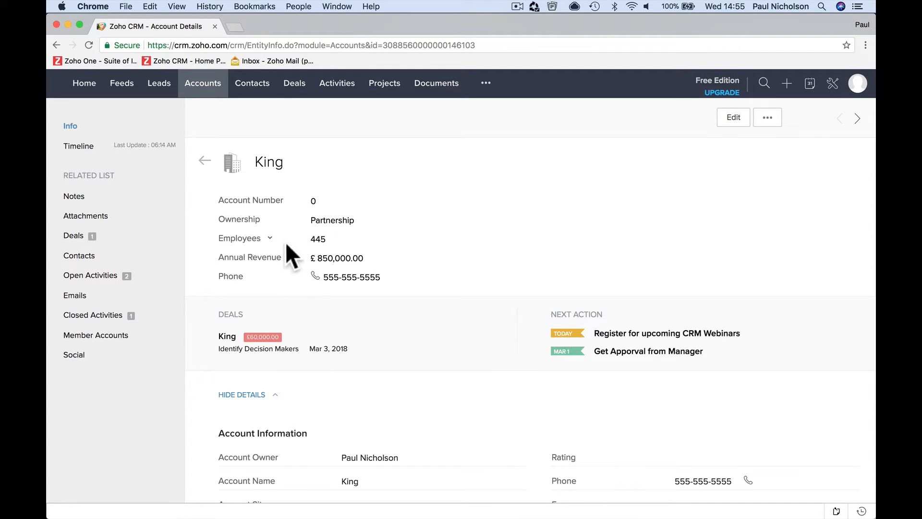
Review the King account's summary, account information and address details, including Annual Revenue and Ticker Symbol
{"action": "scroll", "coordinate": [287, 243], "scroll_direction": "down", "scroll_amount": 3}
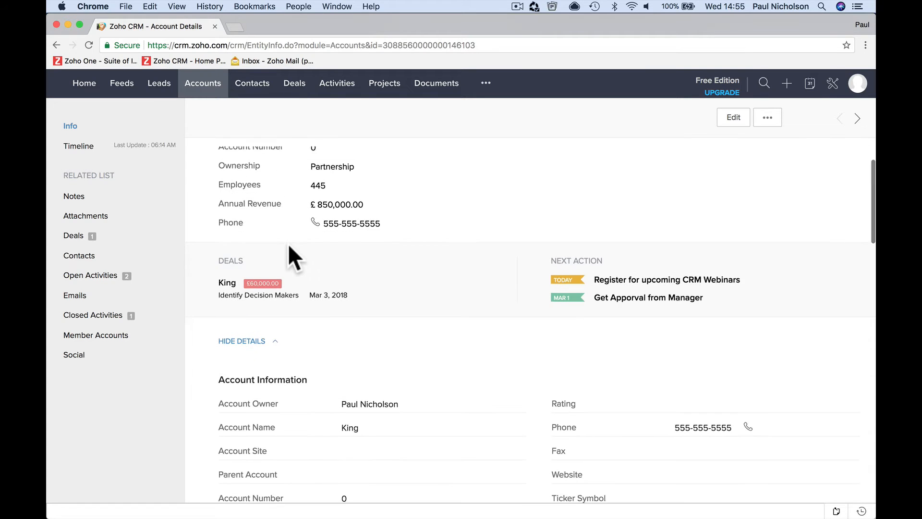
{"action": "scroll", "coordinate": [370, 275], "scroll_direction": "down", "scroll_amount": 1}
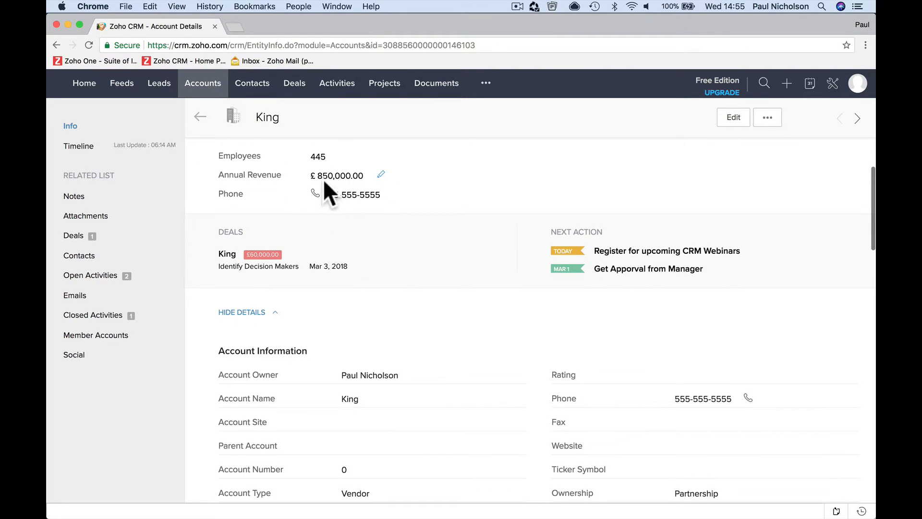
{"action": "scroll", "coordinate": [395, 334], "scroll_direction": "down", "scroll_amount": 10}
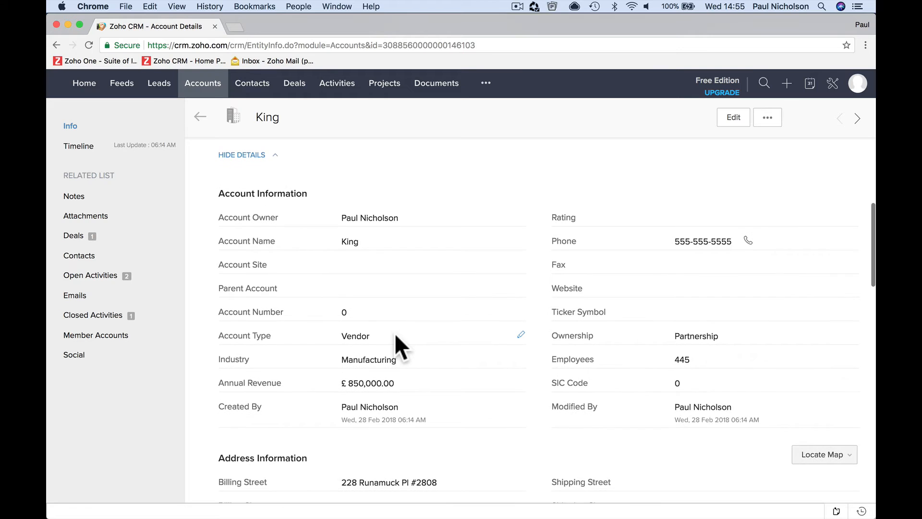
{"action": "double_click", "coordinate": [371, 303]}
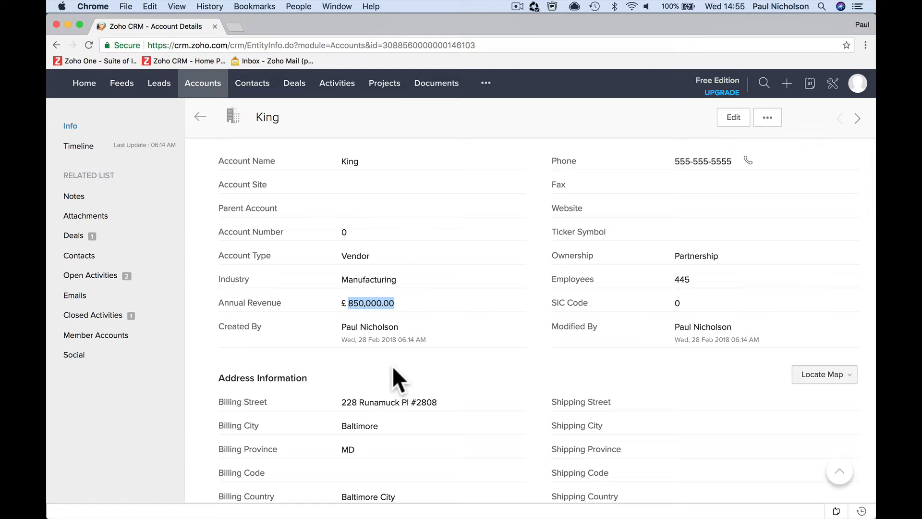
{"action": "scroll", "coordinate": [393, 367], "scroll_direction": "down", "scroll_amount": 4}
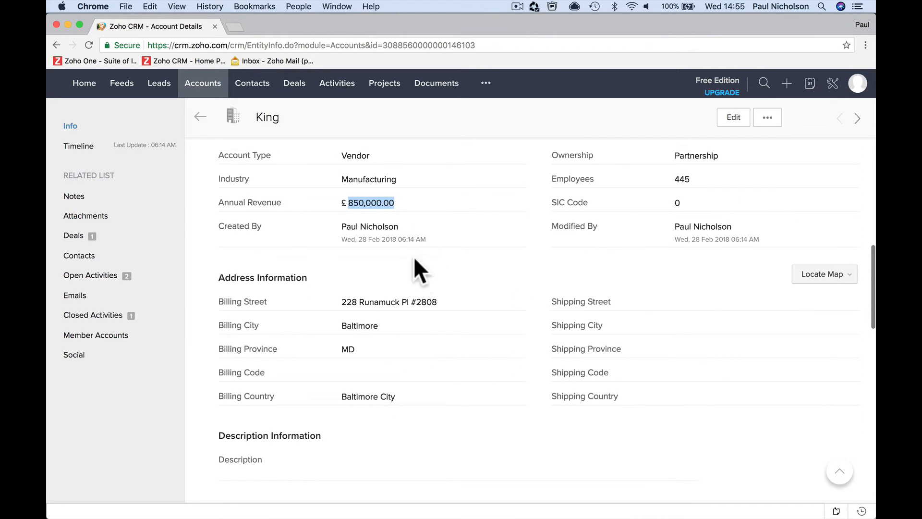
{"action": "scroll", "coordinate": [408, 307], "scroll_direction": "up", "scroll_amount": 4}
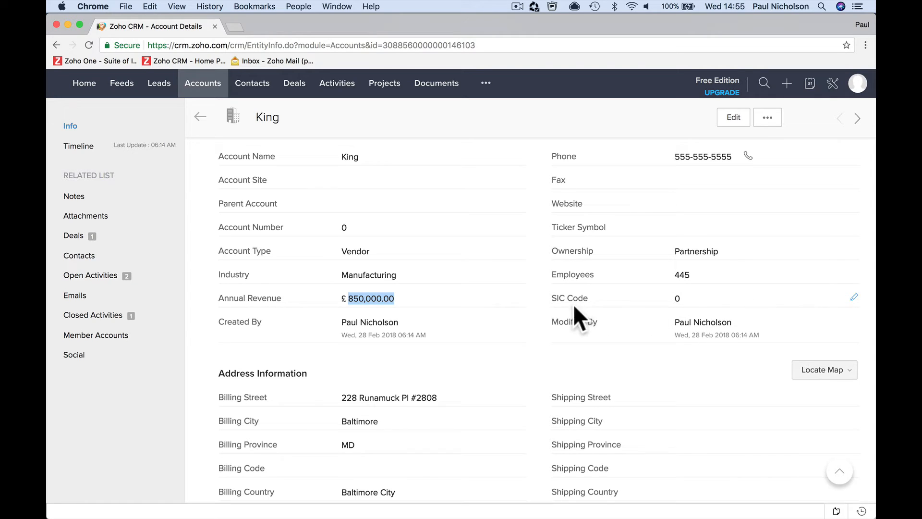
{"action": "scroll", "coordinate": [663, 294], "scroll_direction": "up", "scroll_amount": 2}
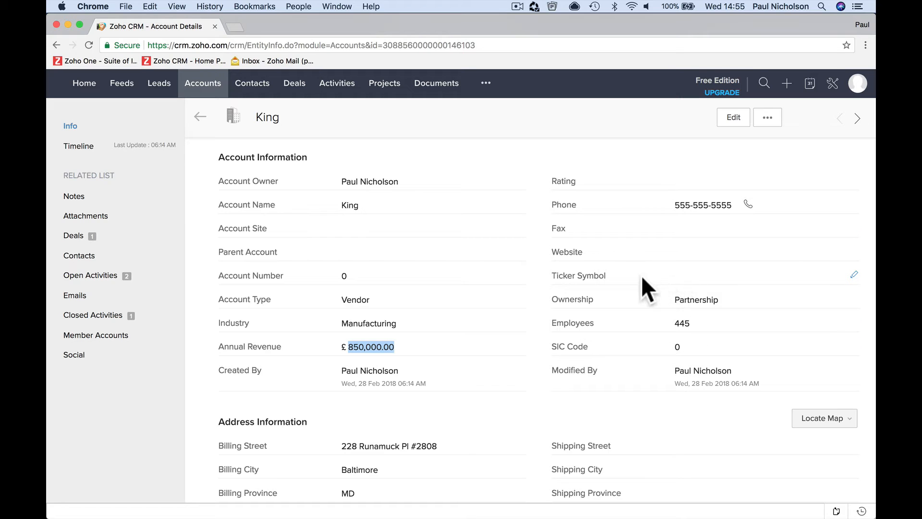
{"action": "double_click", "coordinate": [596, 276]}
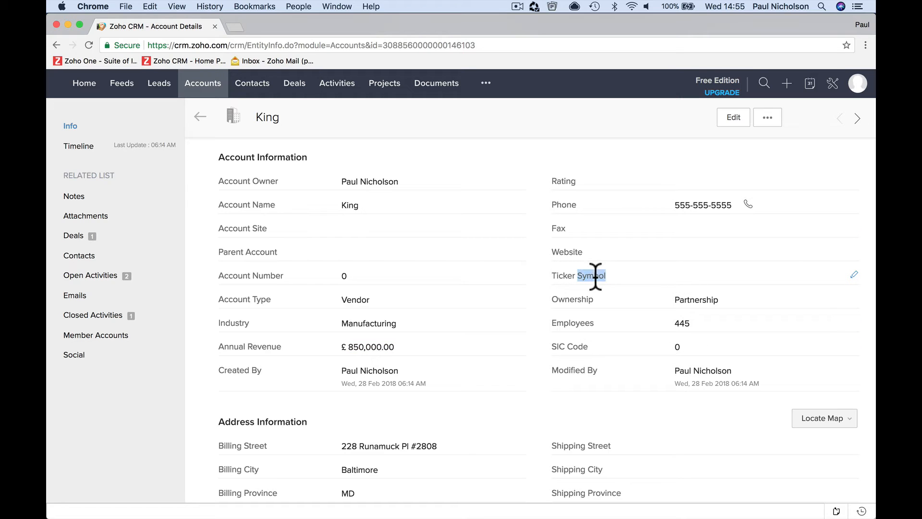
Open the King account's Ticker Symbol for inline editing, save it blank, and open the Website field for editing
{"action": "left_click", "coordinate": [854, 275]}
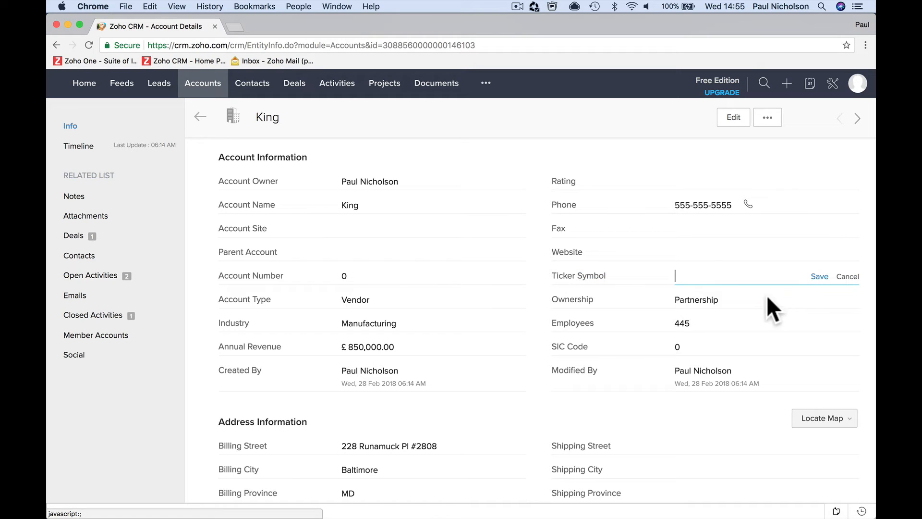
{"action": "left_click", "coordinate": [820, 277]}
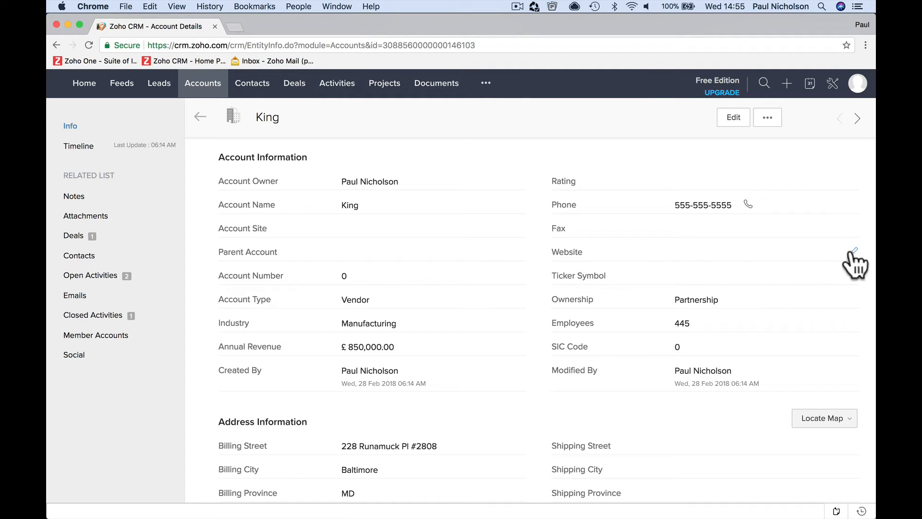
{"action": "left_click", "coordinate": [854, 250]}
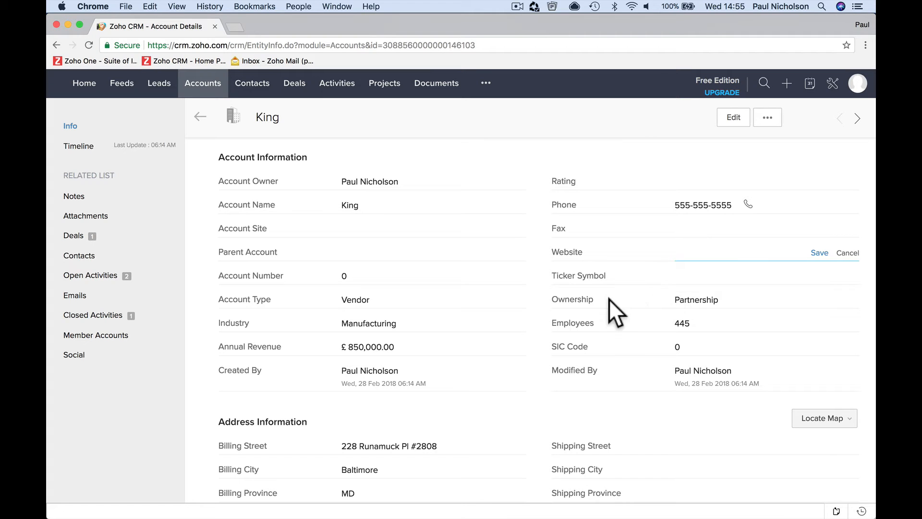
Review the King account's address details, open activities, emails and closed activities, and check the additional actions available for the record
{"action": "scroll", "coordinate": [414, 295], "scroll_direction": "down", "scroll_amount": 10}
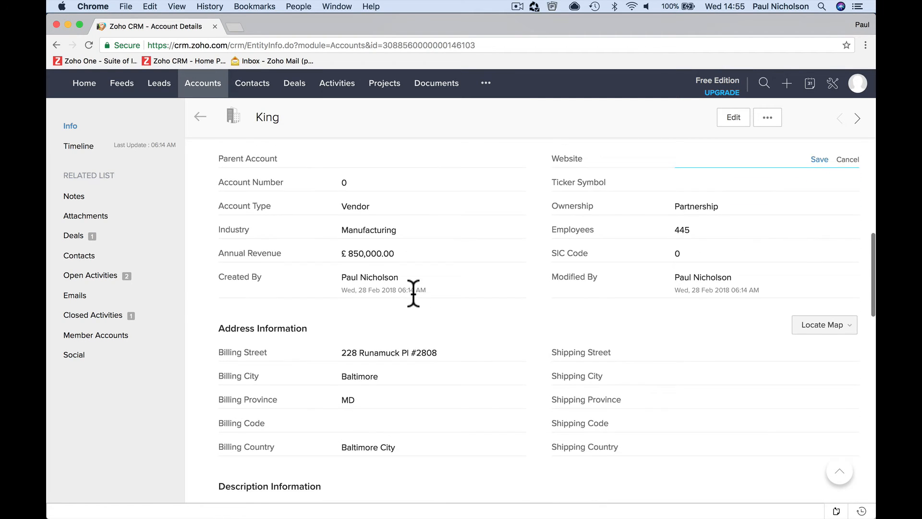
{"action": "scroll", "coordinate": [413, 292], "scroll_direction": "down", "scroll_amount": 8}
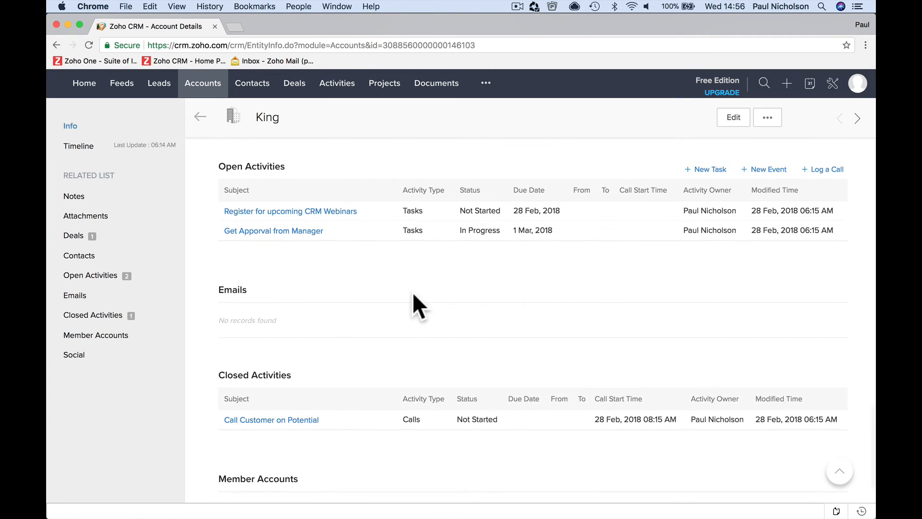
{"action": "scroll", "coordinate": [288, 247], "scroll_direction": "down", "scroll_amount": 2}
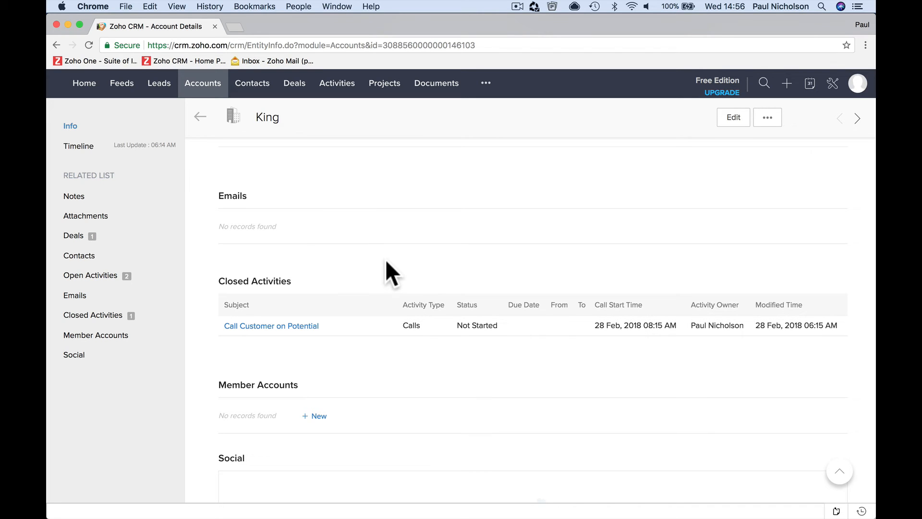
{"action": "scroll", "coordinate": [383, 229], "scroll_direction": "up", "scroll_amount": 2}
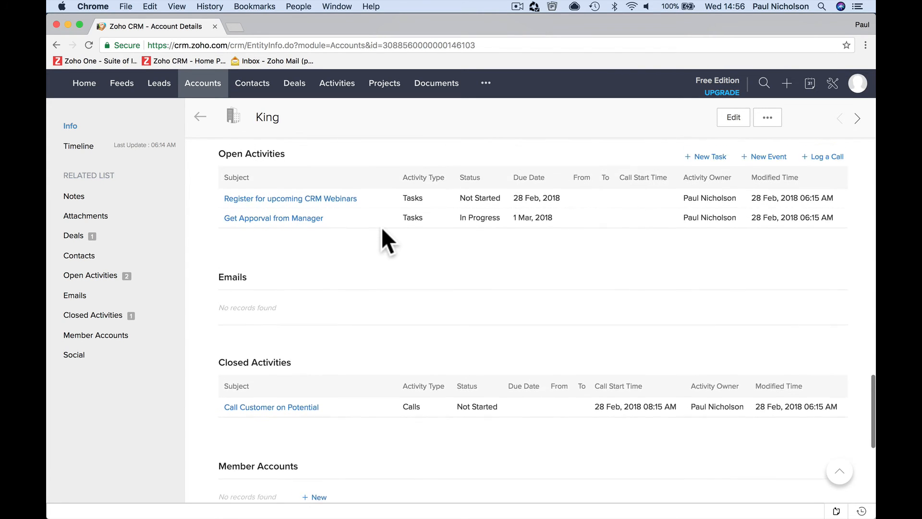
{"action": "scroll", "coordinate": [383, 230], "scroll_direction": "up", "scroll_amount": 2}
{"action": "scroll", "coordinate": [383, 229], "scroll_direction": "down", "scroll_amount": 3}
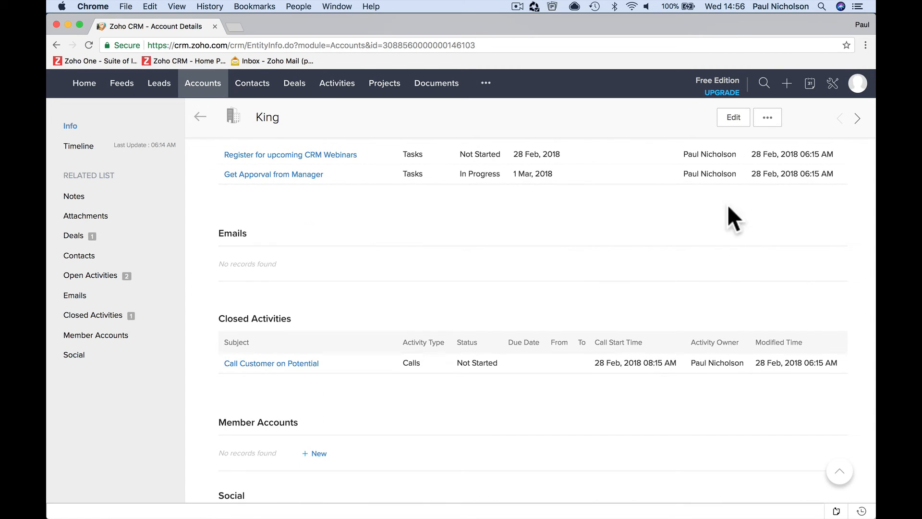
{"action": "left_click", "coordinate": [768, 117]}
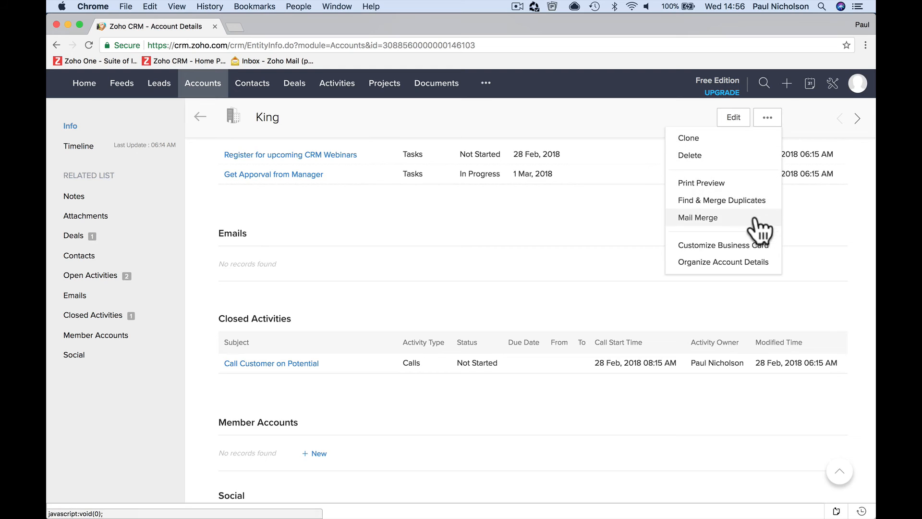
{"action": "left_click", "coordinate": [540, 243]}
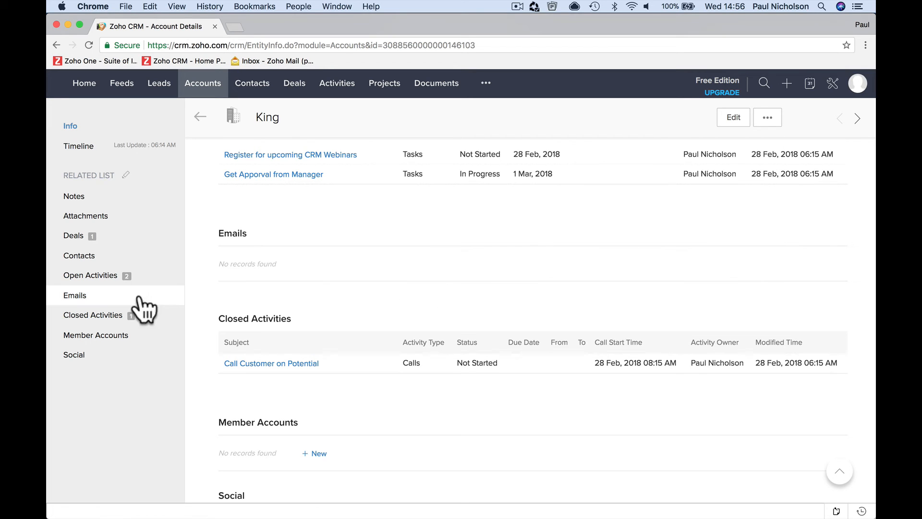
Go to the King account's Emails related list and examine the closed activities, member accounts, social, deals and contacts sections
{"action": "left_click", "coordinate": [99, 295]}
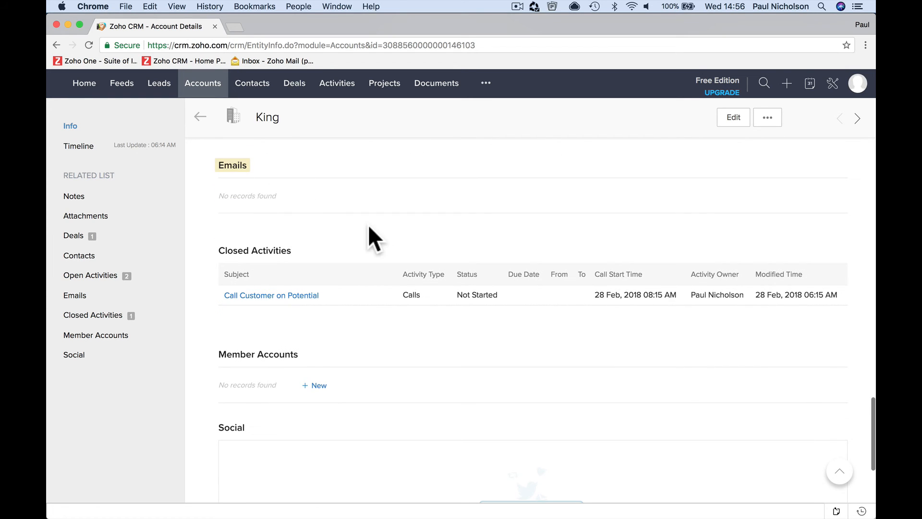
{"action": "scroll", "coordinate": [368, 309], "scroll_direction": "down", "scroll_amount": 2}
{"action": "scroll", "coordinate": [367, 307], "scroll_direction": "down", "scroll_amount": 4}
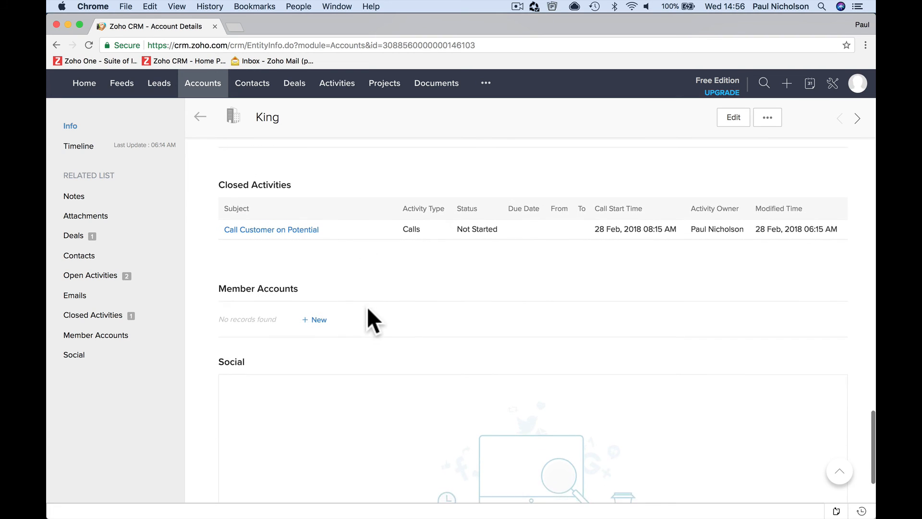
{"action": "scroll", "coordinate": [367, 307], "scroll_direction": "down", "scroll_amount": 4}
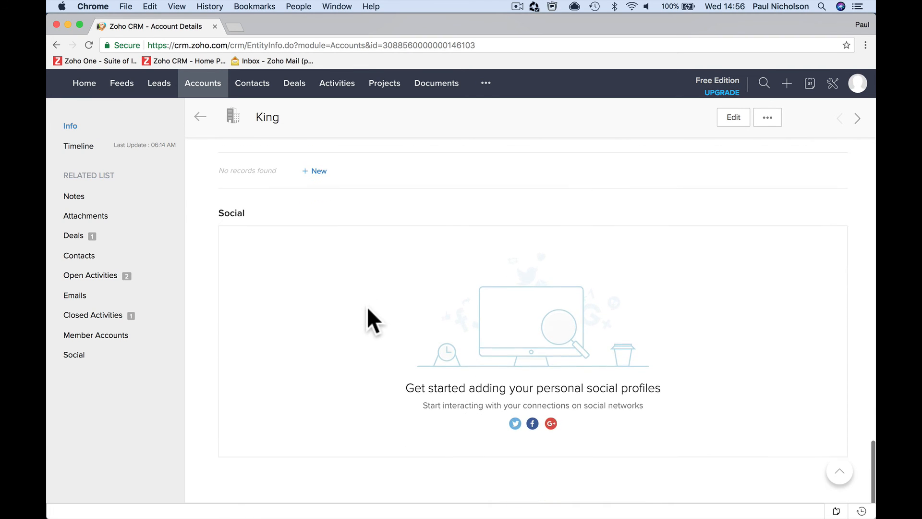
{"action": "scroll", "coordinate": [367, 306], "scroll_direction": "up", "scroll_amount": 15}
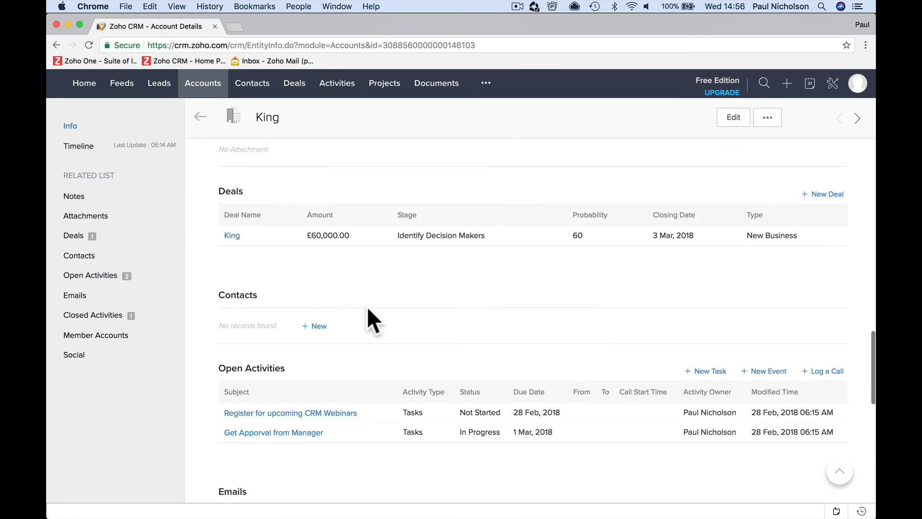